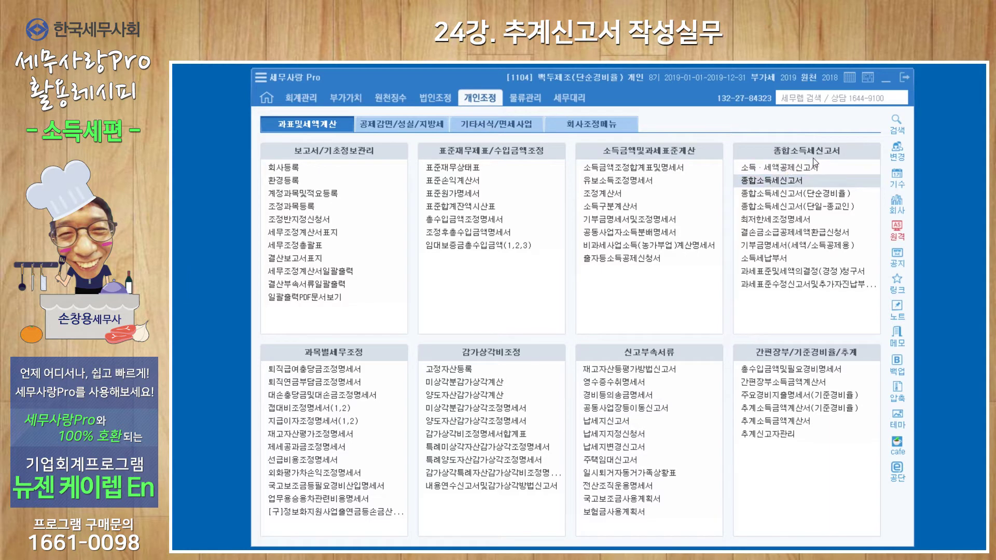
Open the 종합소득세신고서(단순경비율) form and reload its data from the registered records, accepting the overwrite.
left_click(804, 192)
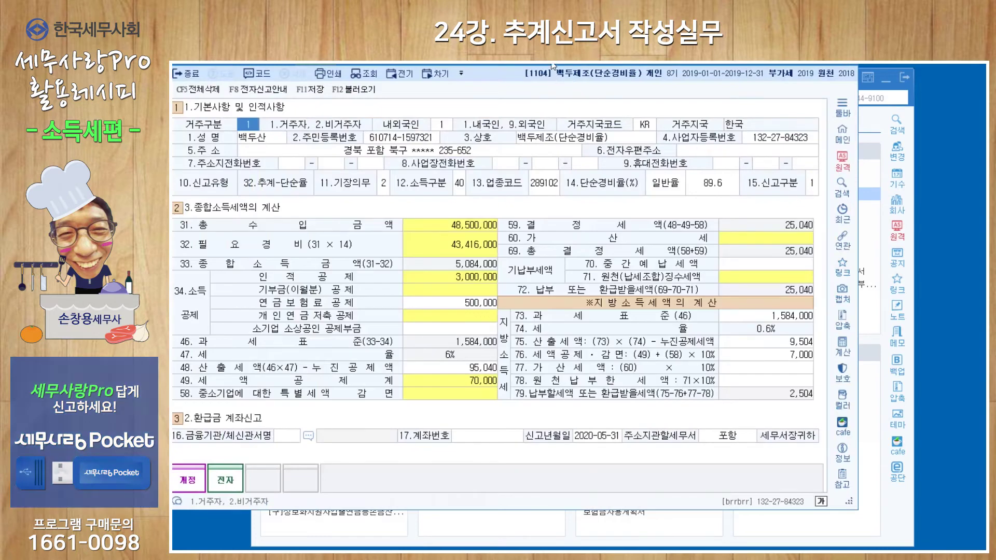
left_click_drag(553, 66, 614, 86)
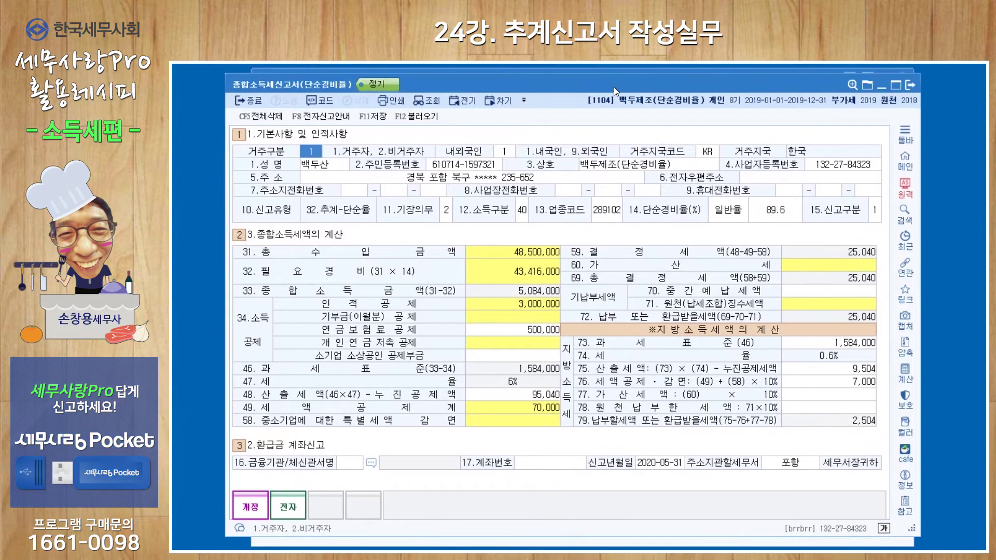
left_click(421, 116)
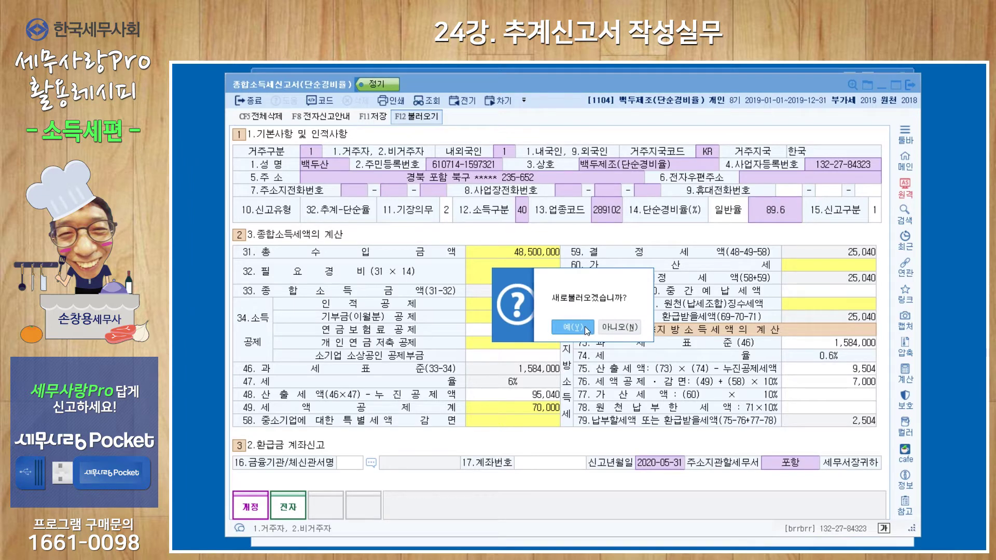
left_click(584, 326)
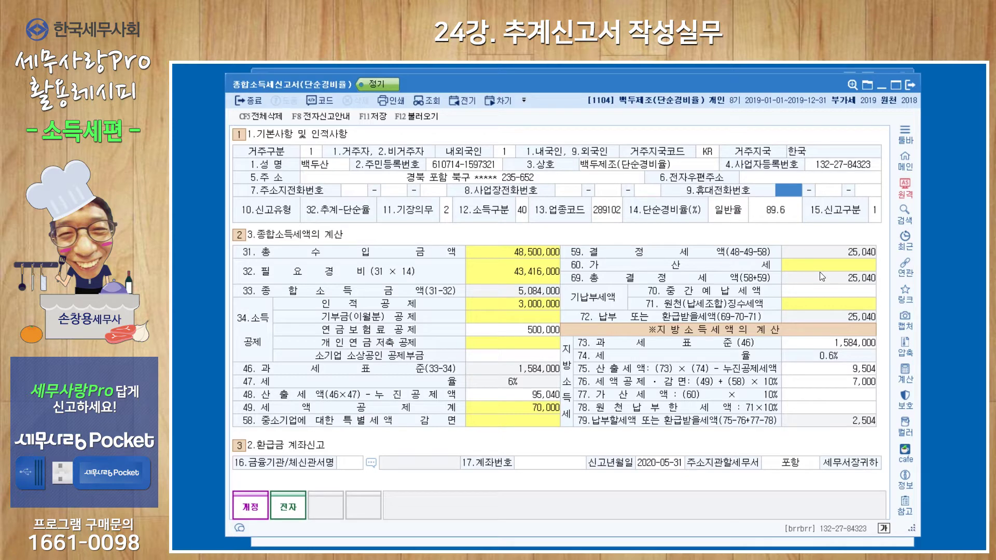
Open the income details (소득명세) behind total revenue and review the 백두제조(단순경비율) row's income type, industry code, revenue and expense rate.
left_click(500, 251)
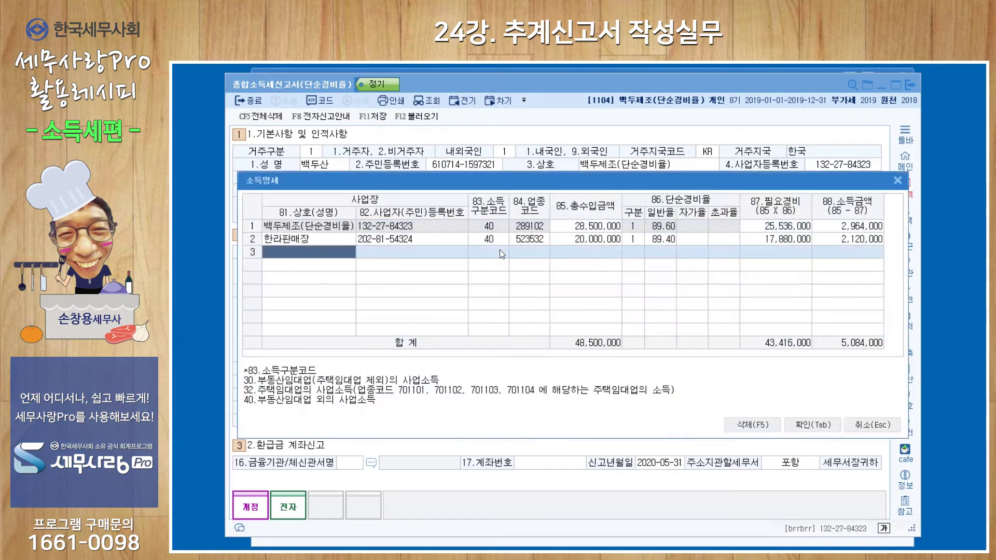
left_click_drag(510, 184, 508, 189)
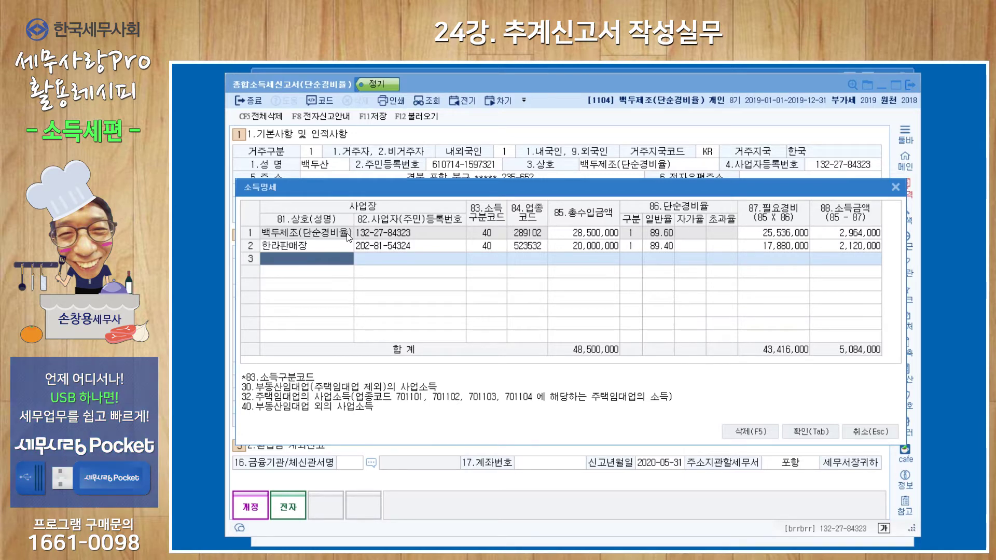
left_click(294, 236)
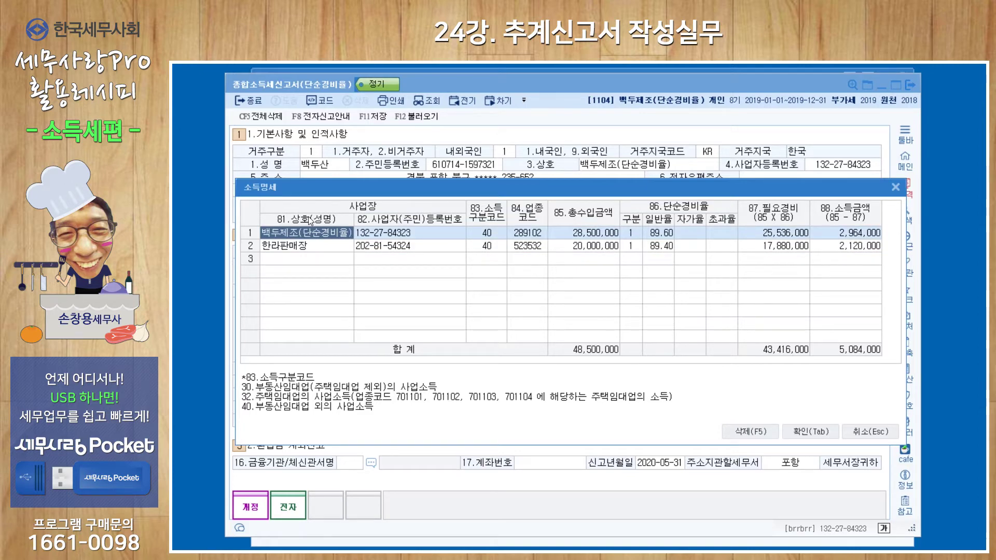
left_click(492, 236)
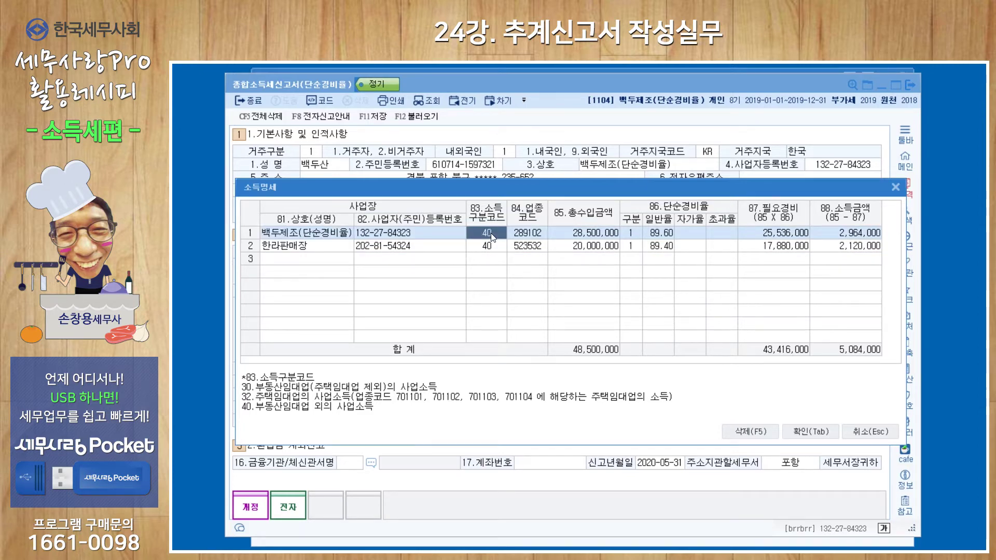
left_click(538, 237)
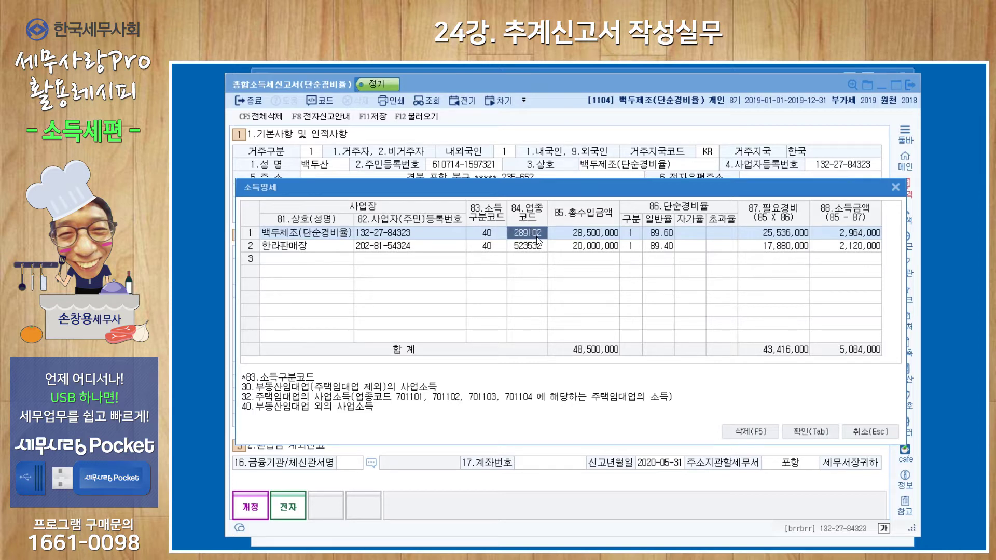
left_click(591, 237)
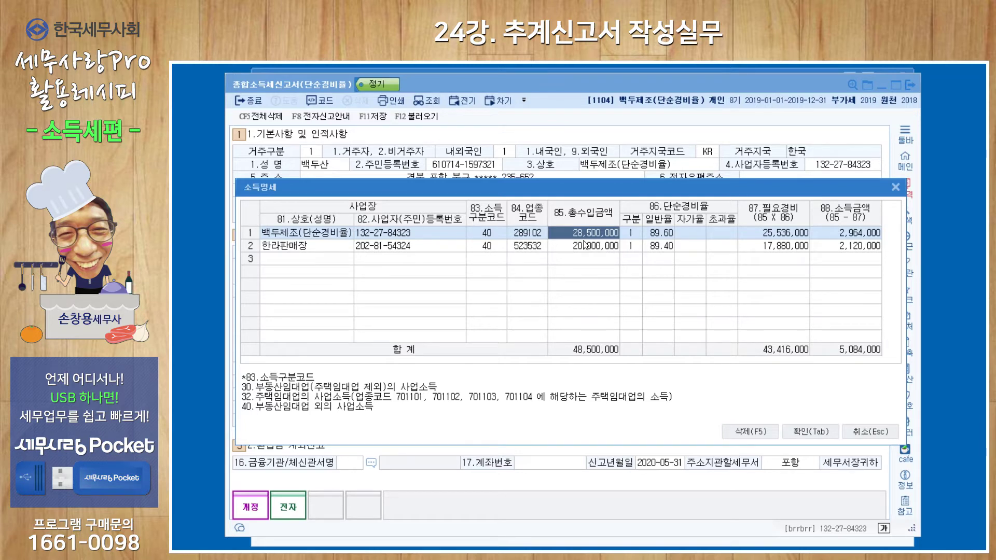
left_click(632, 233)
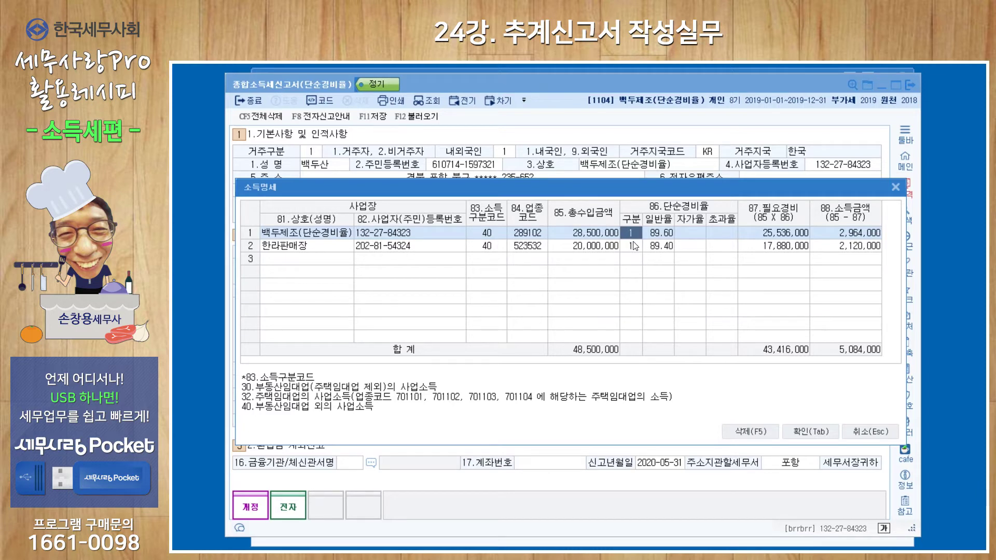
key("Return")
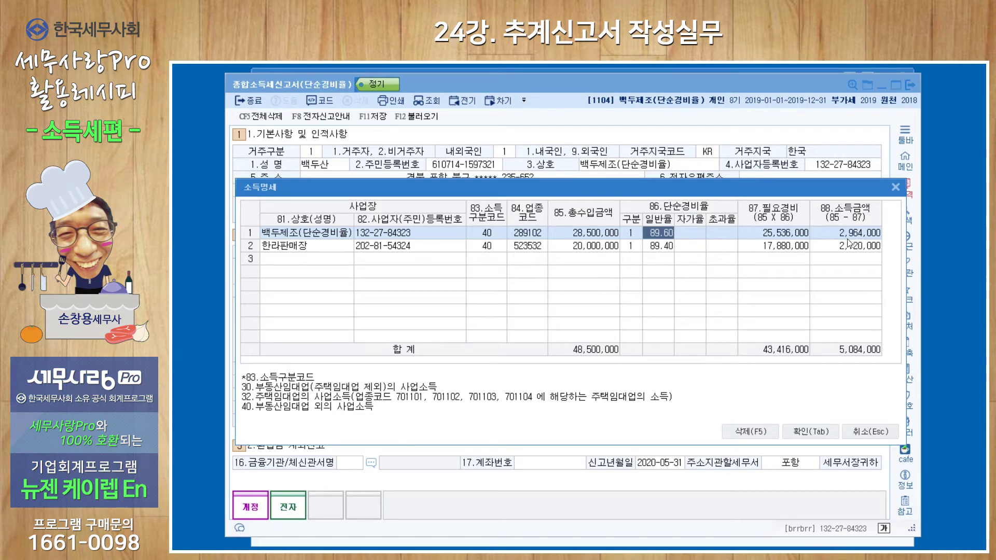
Set the 한라판매장 row's income type code to 40, check its total revenue, and accept the income details.
left_click(321, 251)
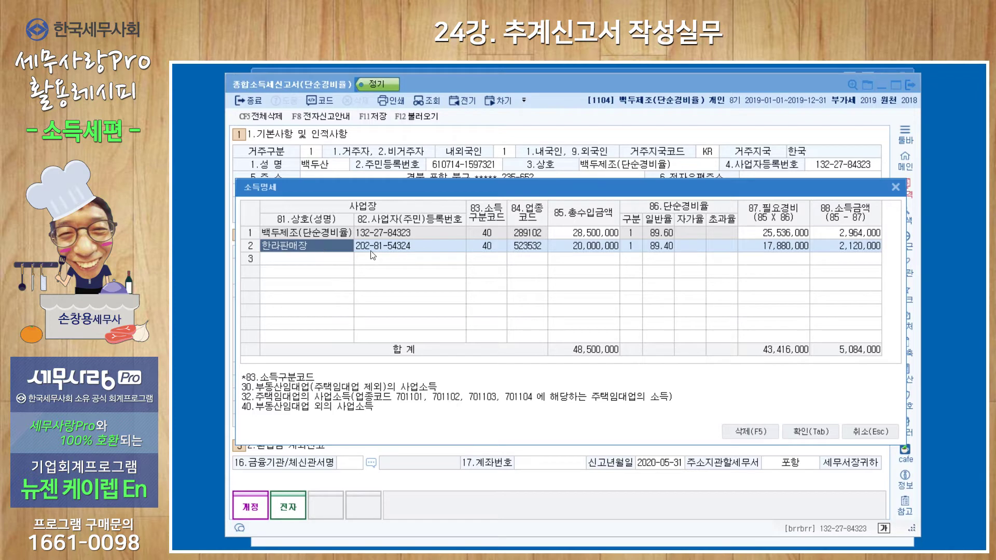
left_click(483, 248)
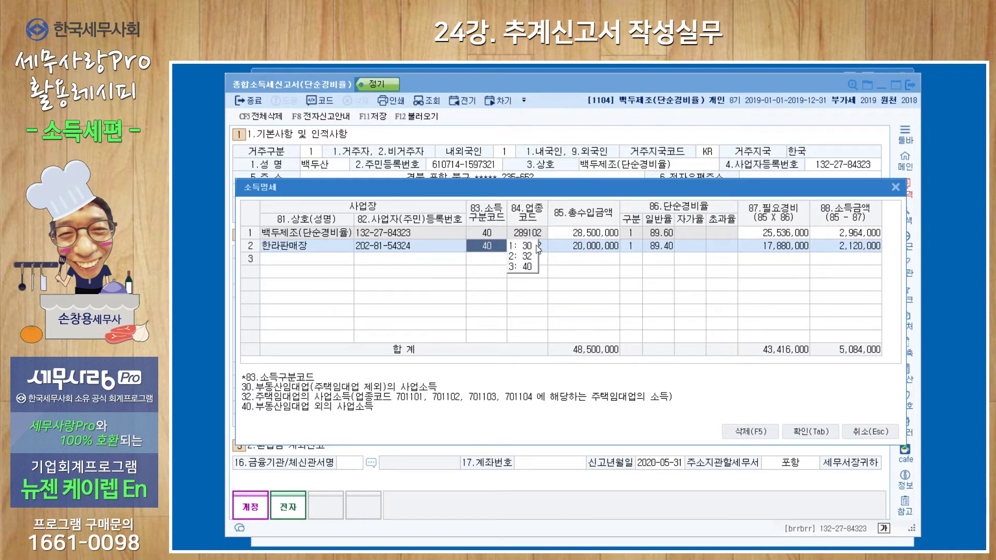
left_click(525, 267)
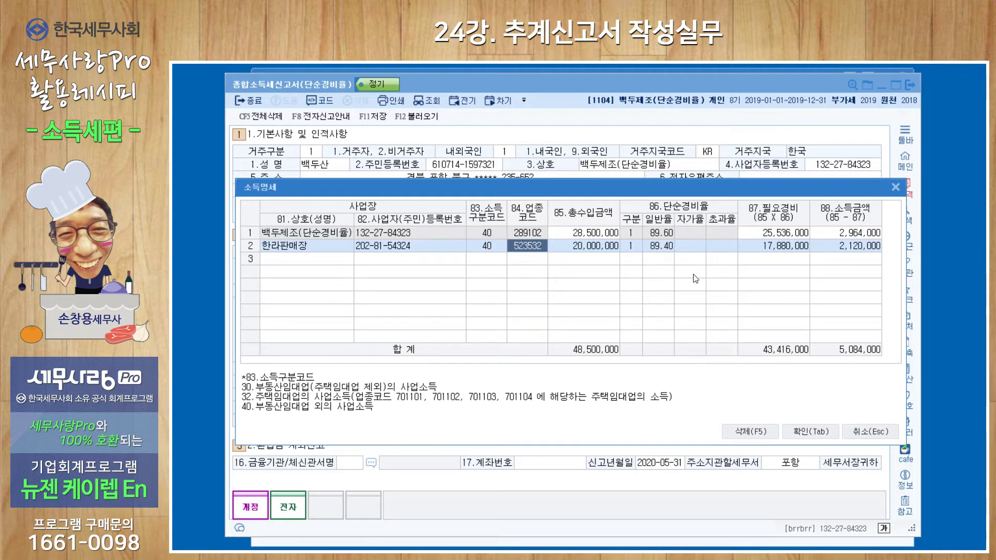
left_click(595, 243)
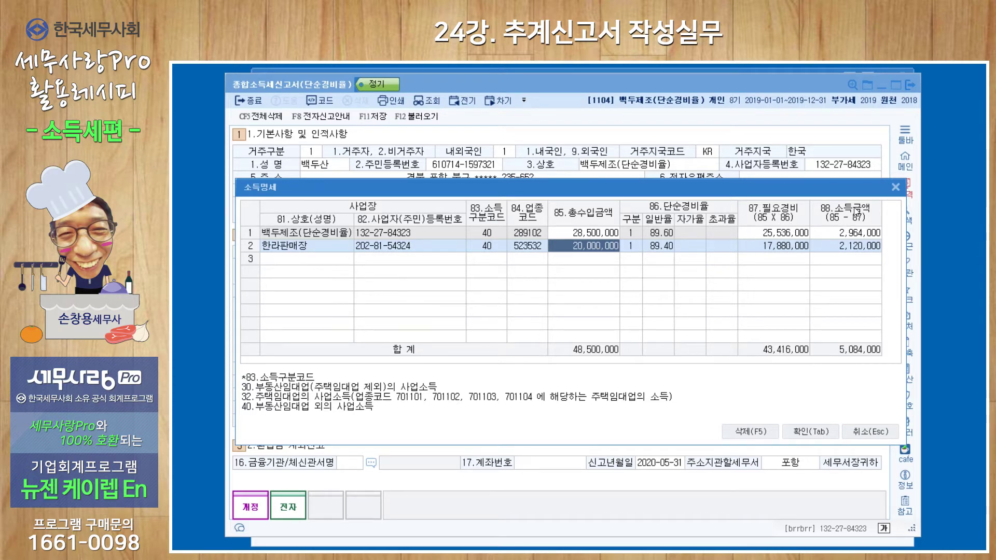
left_click(819, 433)
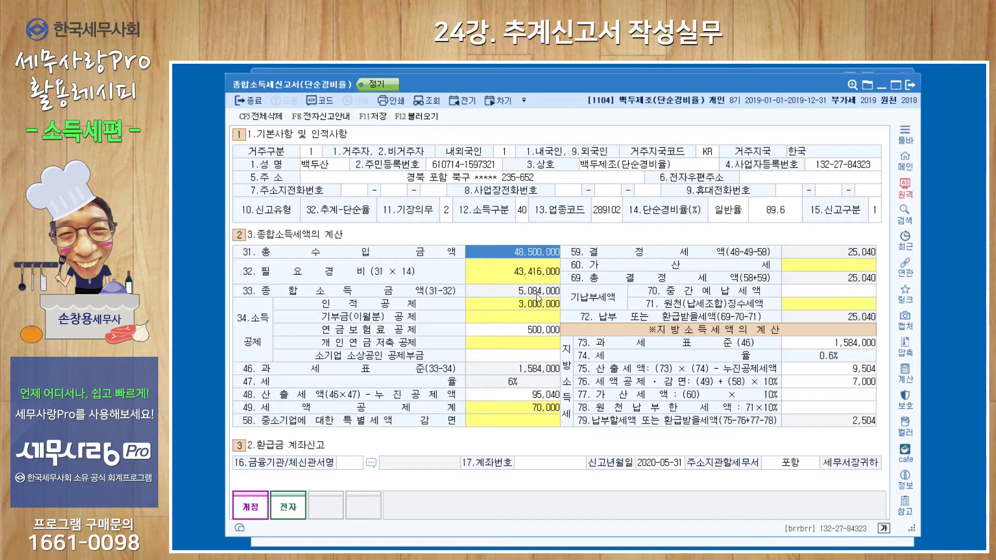
Review the income deductions: the spouse entry in 인적공제, the 연금보험료 공제 amount and the 소기업 소상공인 공제부금 field.
left_click(514, 304)
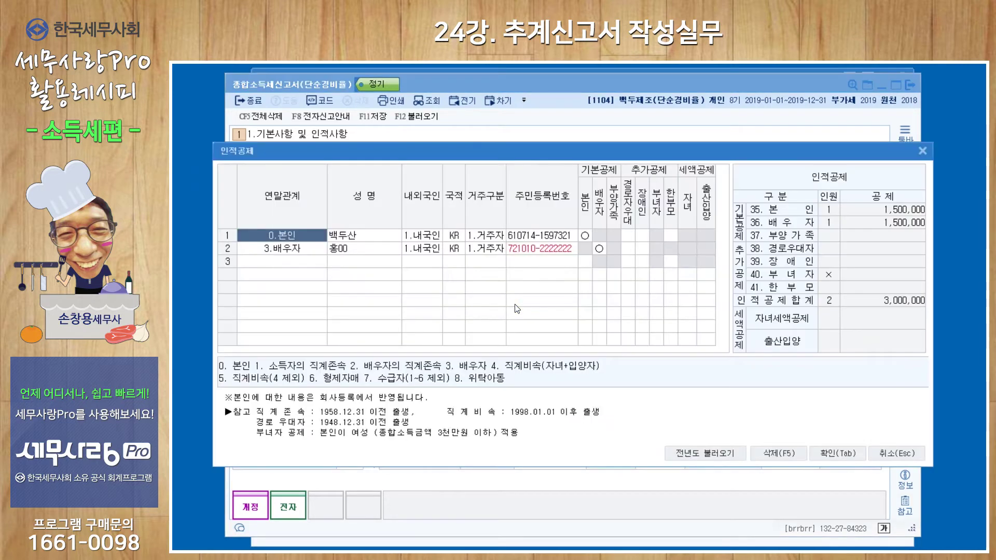
left_click(294, 249)
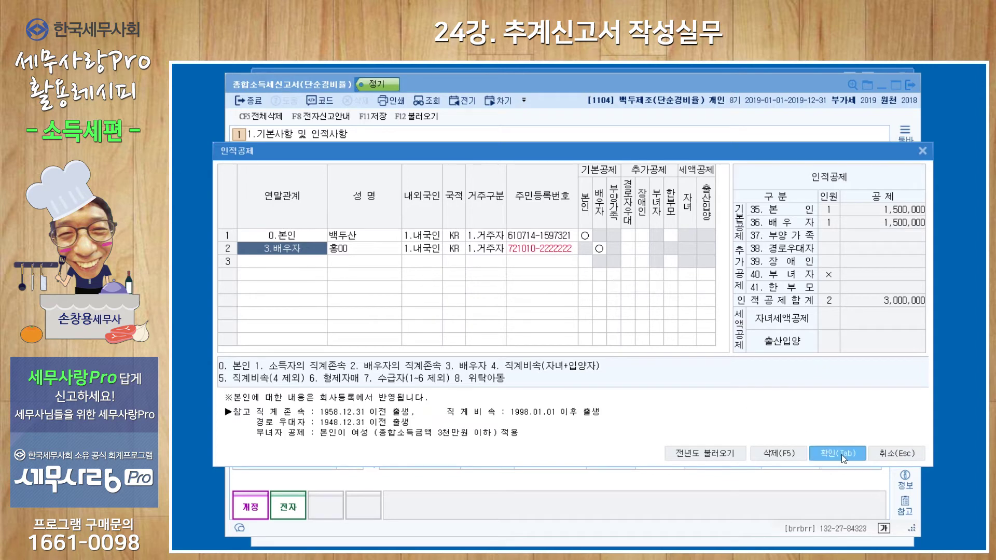
left_click(861, 457)
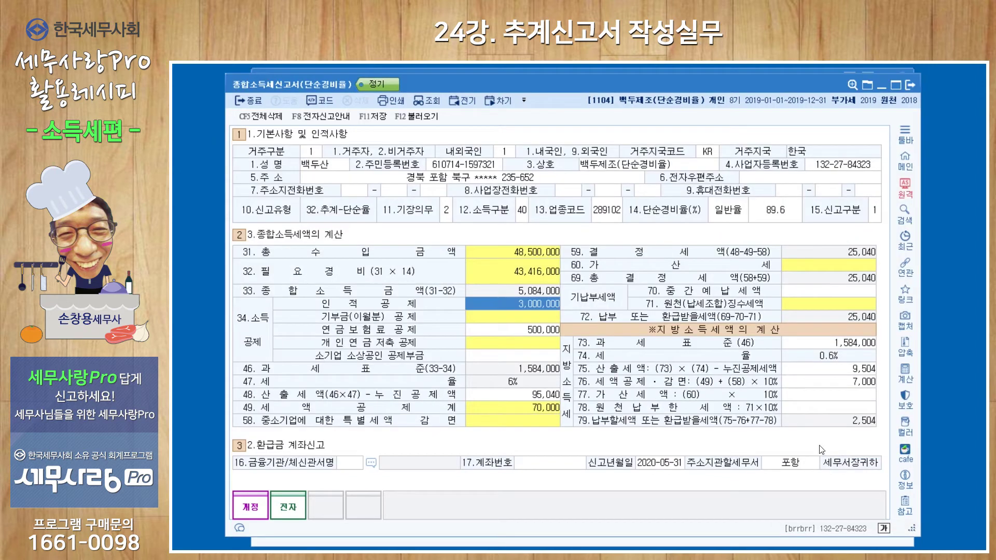
left_click(516, 331)
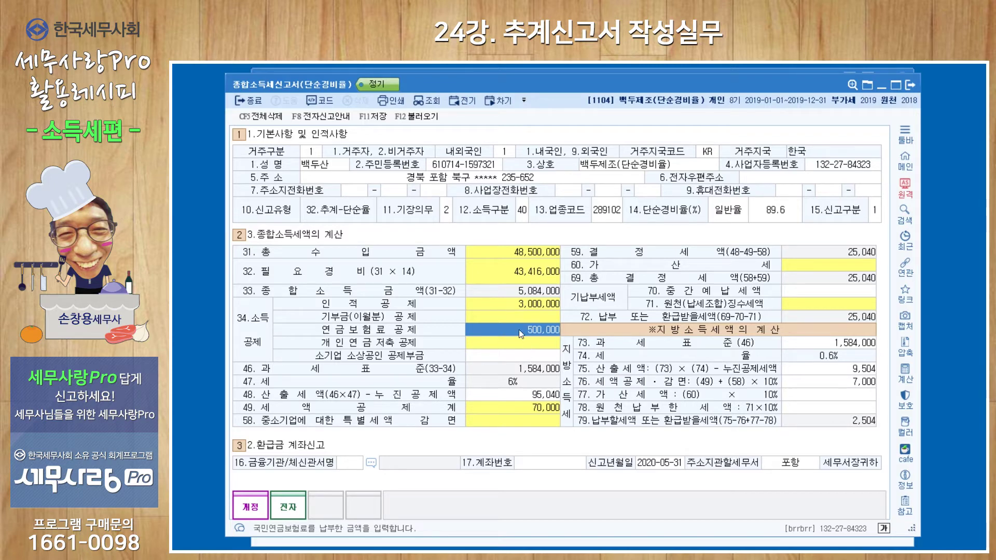
left_click(516, 359)
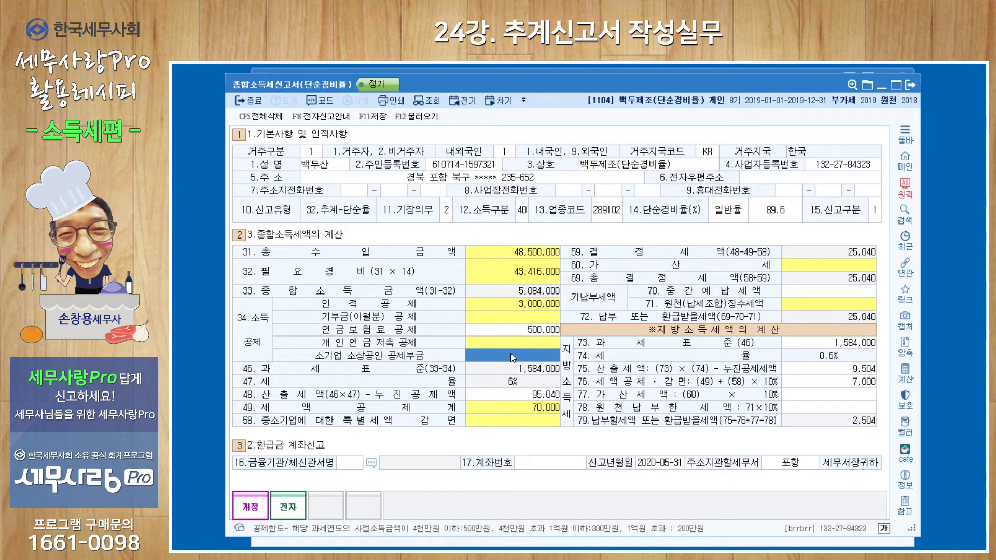
Review the tax credit breakdown (세액공제계), including the 연금계좌세액공제 entry details, and return to the form.
double_click(527, 408)
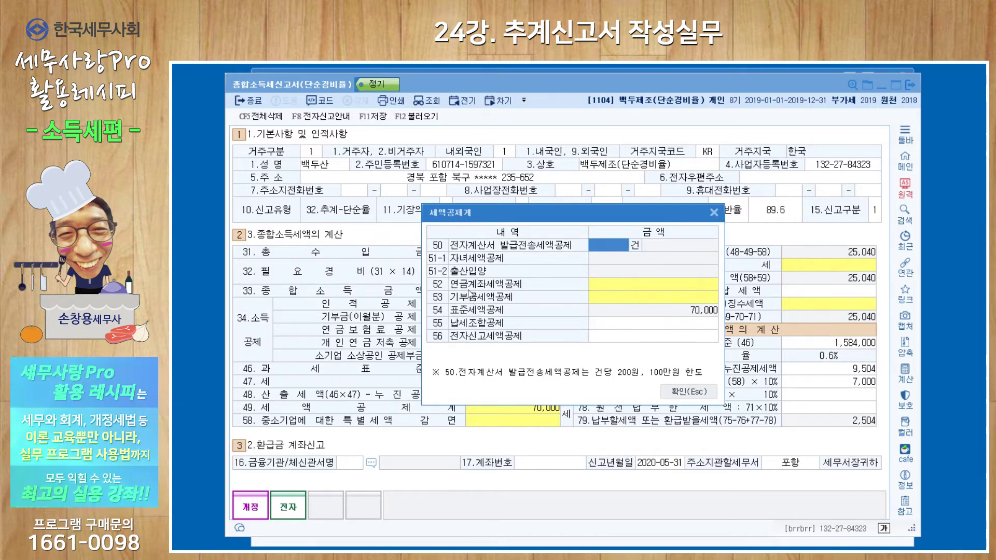
left_click(642, 287)
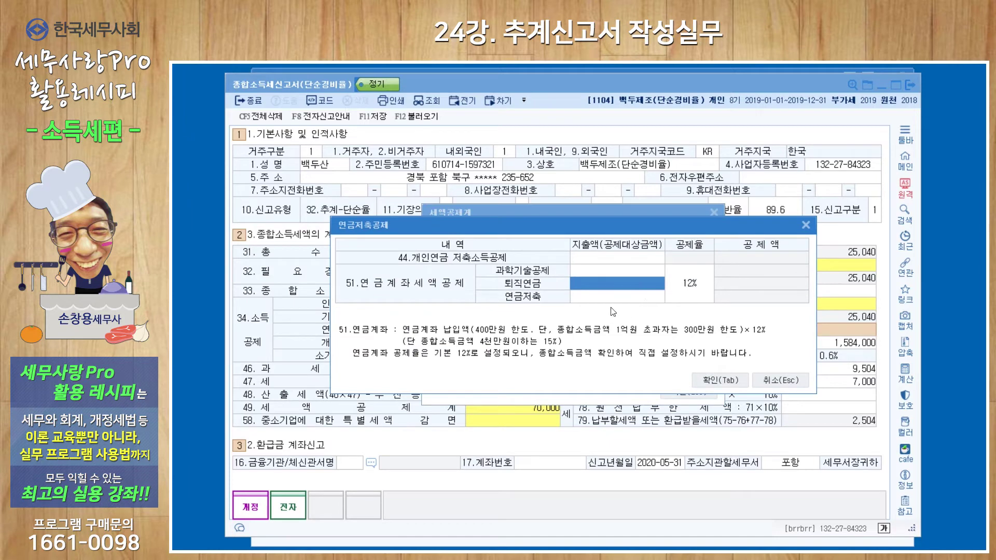
left_click(723, 383)
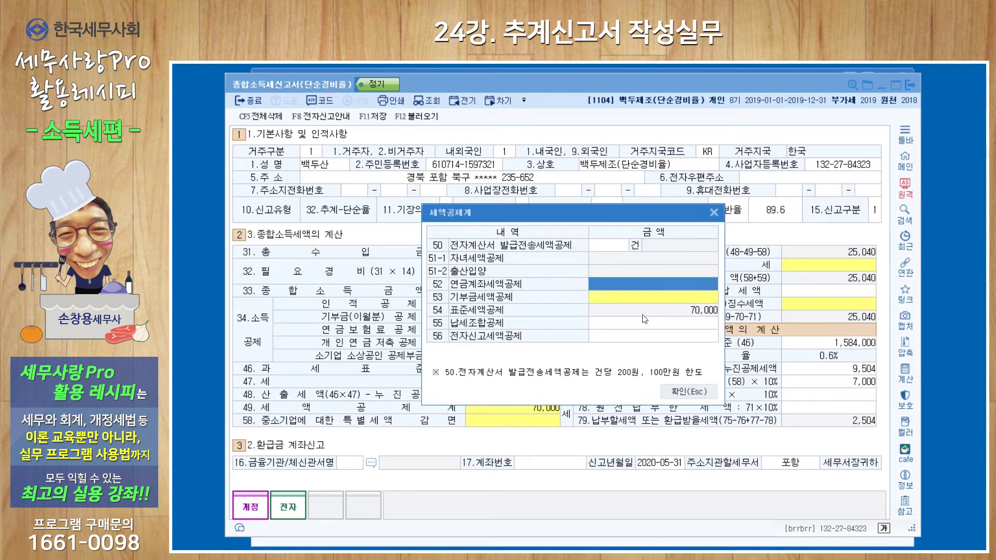
left_click(679, 394)
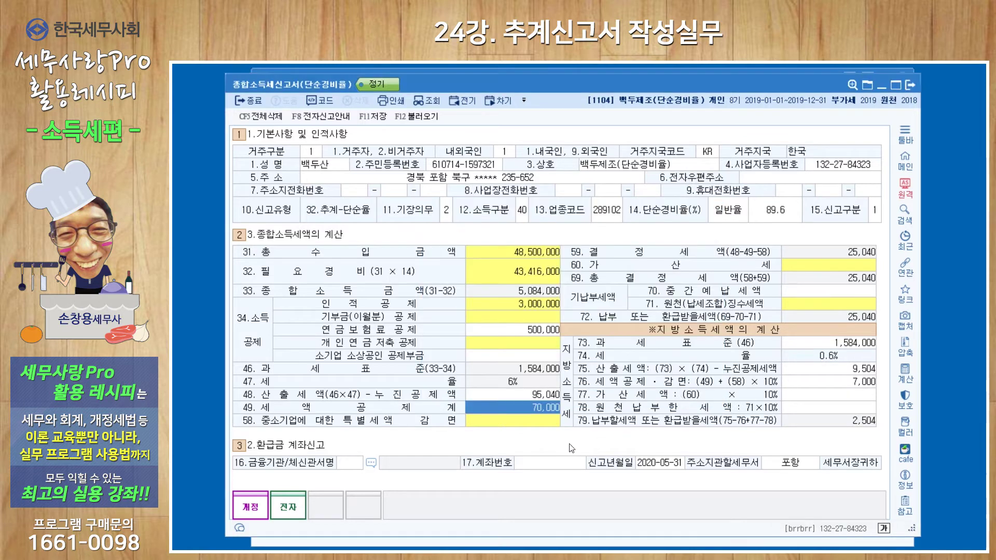
Review the penalty tax (가산세) details and the base amount formula for the 무기장 penalty, and return to the form.
left_click(813, 269)
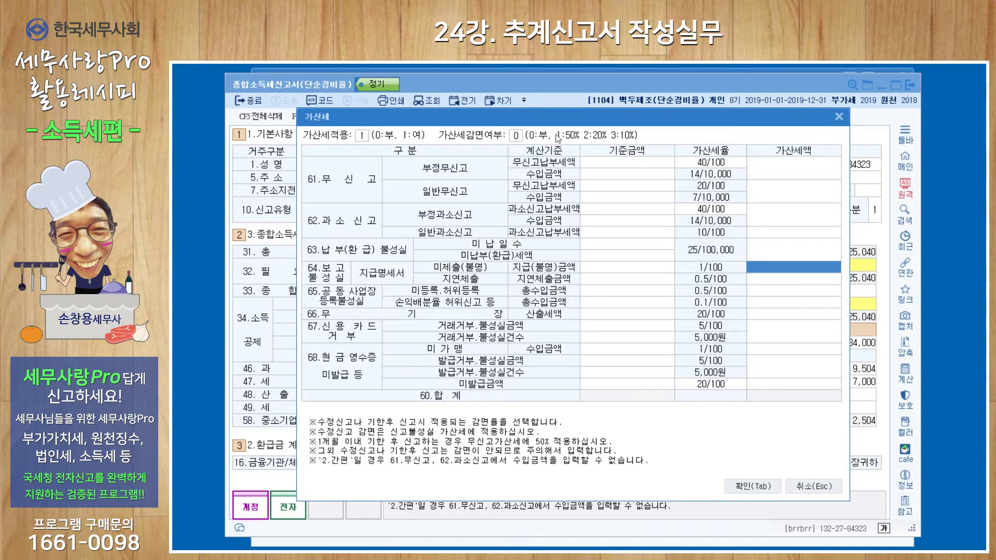
left_click(603, 314)
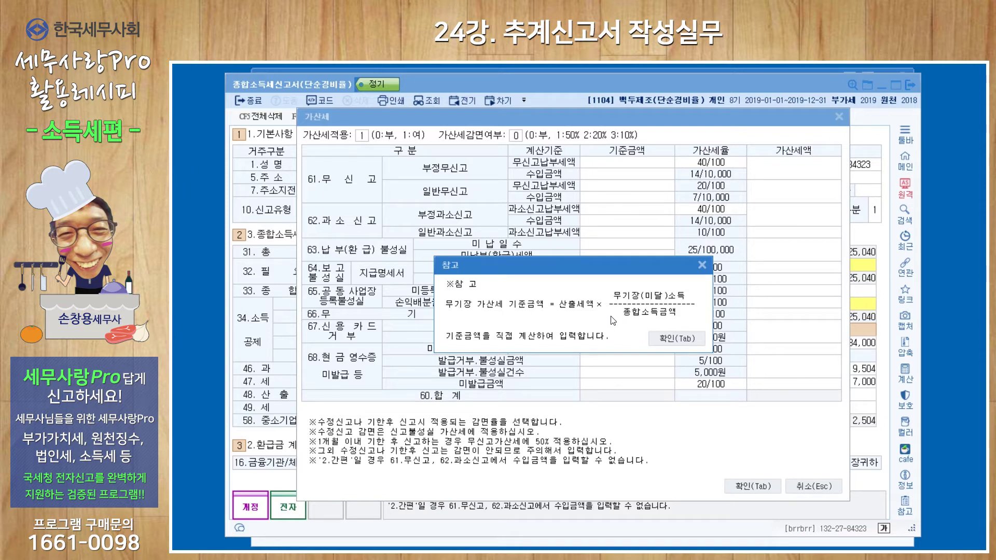
left_click(675, 339)
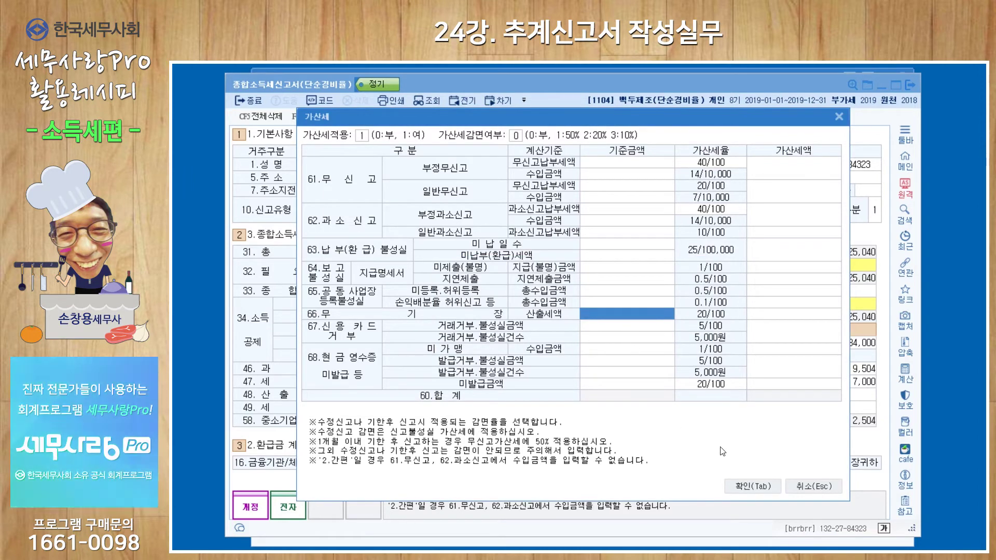
left_click(750, 487)
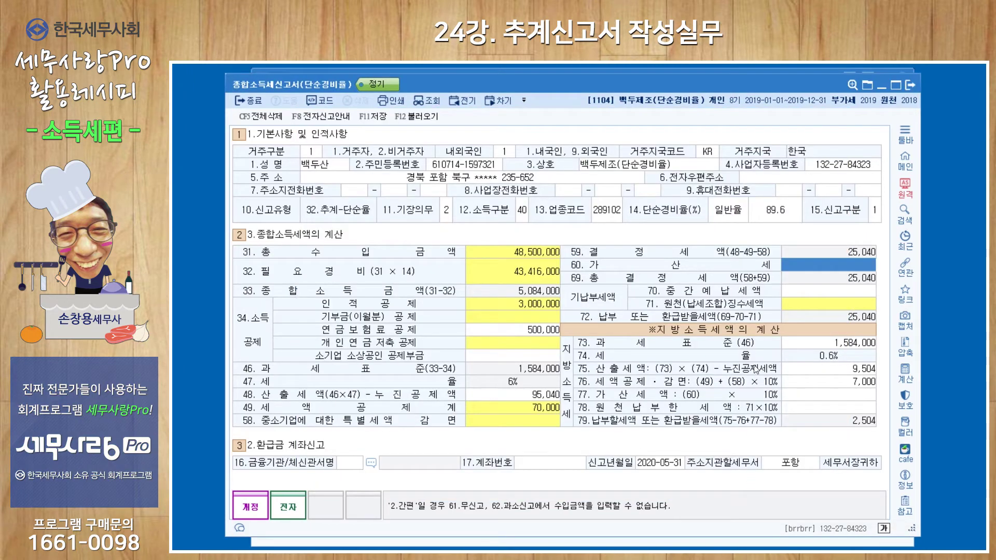
Review the prepaid tax entries: the 원천(납세조합)징수세액 details and the 중간예납세액 field.
left_click(807, 307)
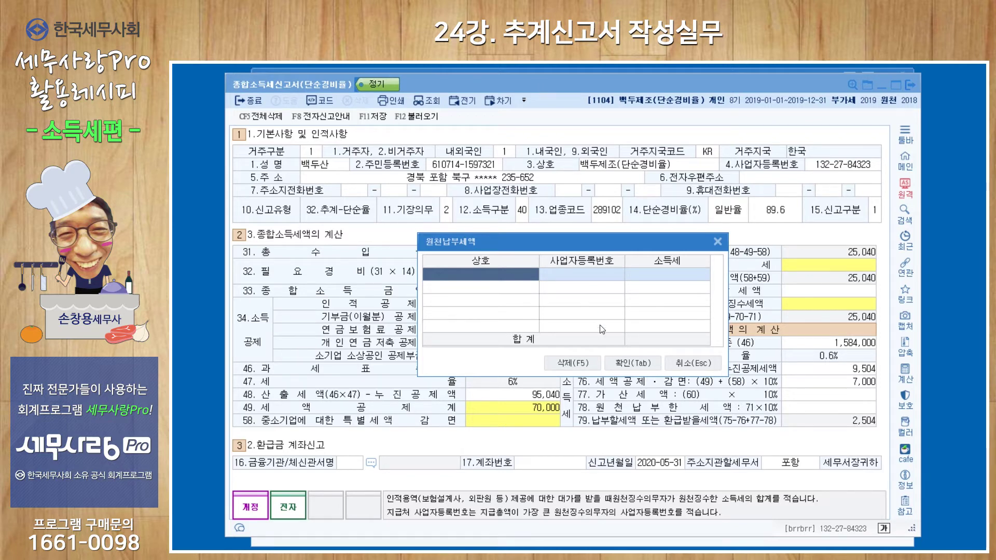
left_click(623, 362)
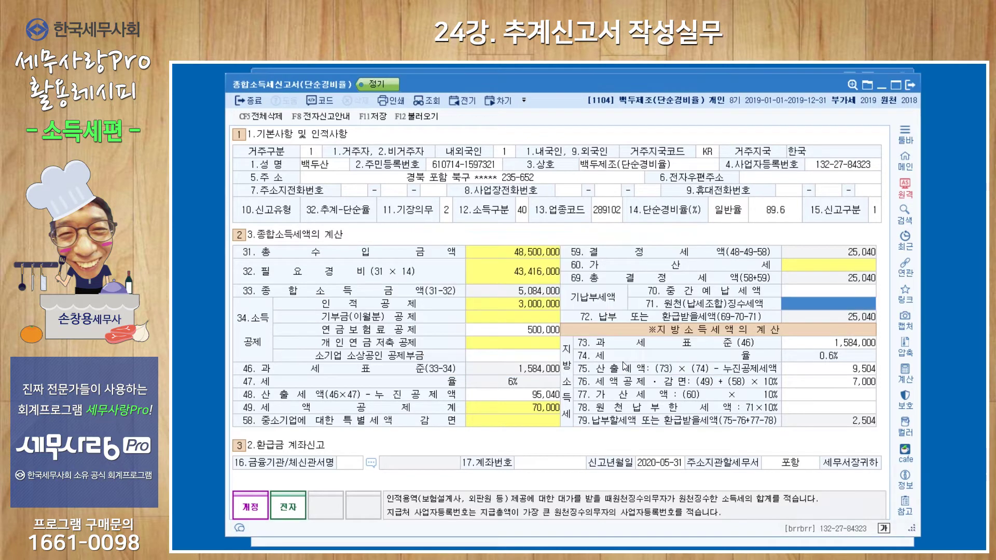
left_click(800, 293)
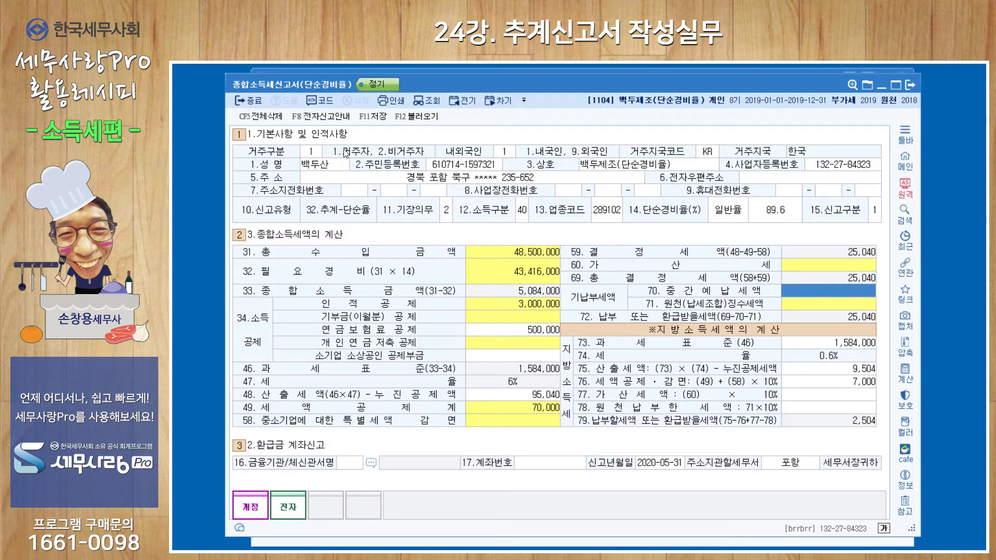
Read the electronic filing guide (전자신고안내) for simple expense rate returns and close it.
left_click(314, 119)
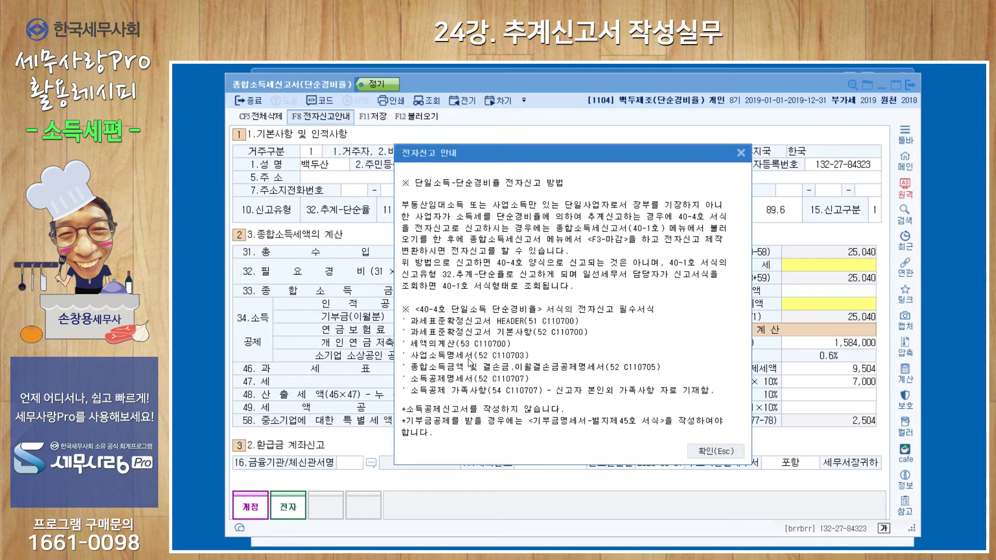
left_click(740, 153)
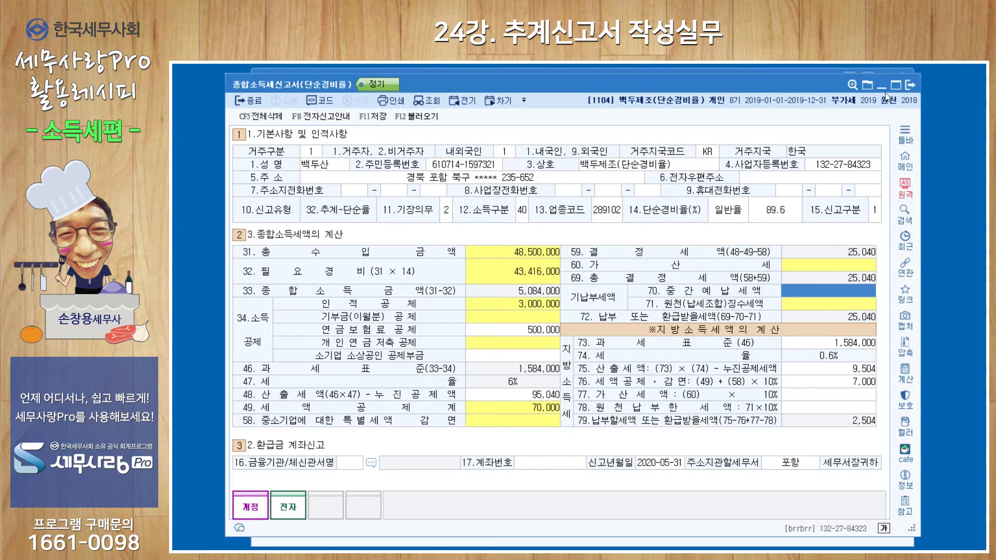
Save and close the simple expense rate return and open the general 종합소득세신고서.
left_click(911, 84)
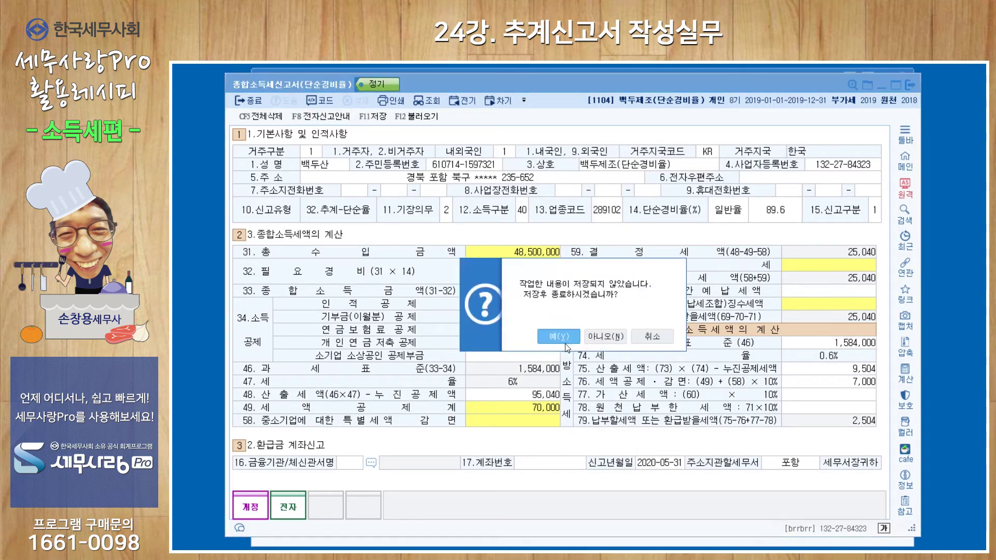
left_click(564, 340)
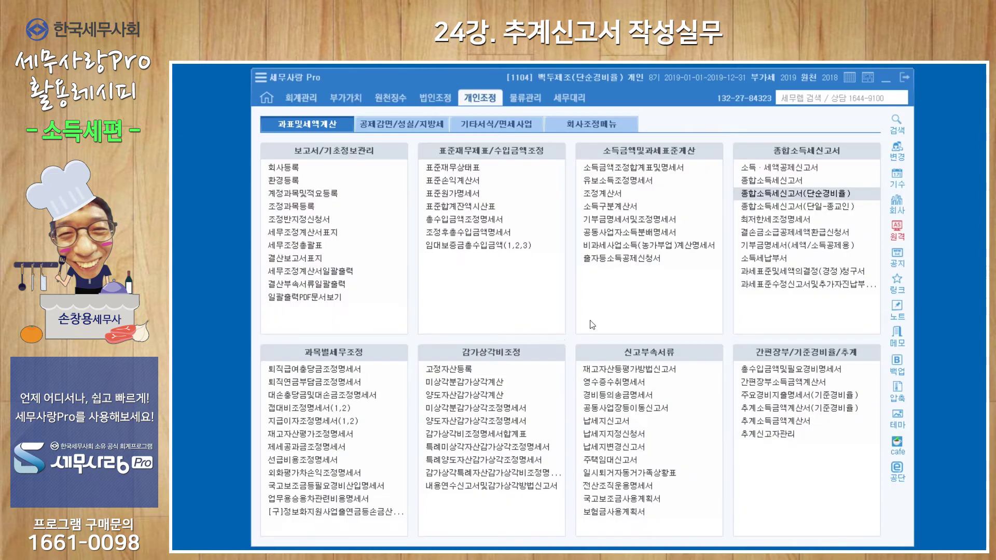
left_click(758, 180)
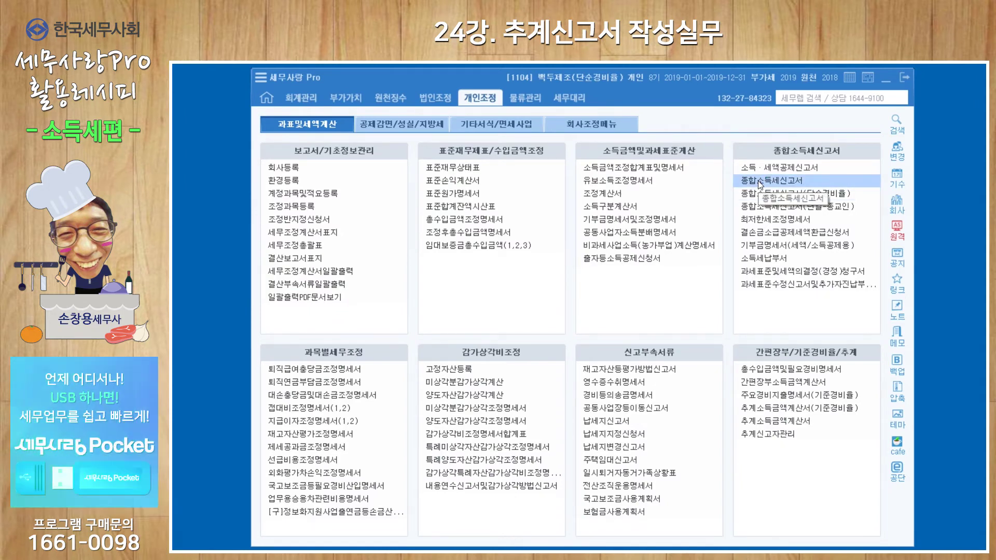
left_click_drag(596, 119, 616, 101)
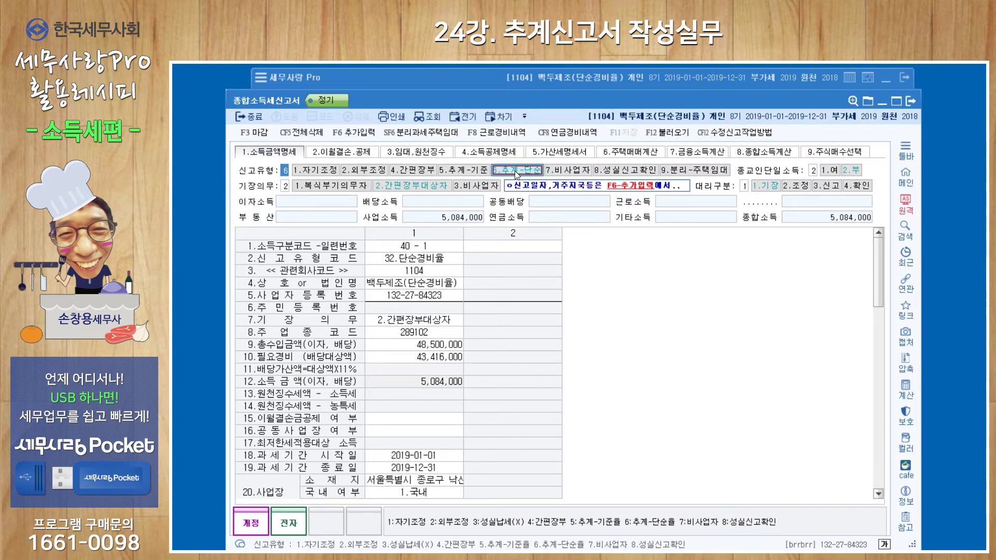
Review the 신고유형코드, 관련회사코드 and 상호 entries in the 소득금액명세 section.
left_click(430, 261)
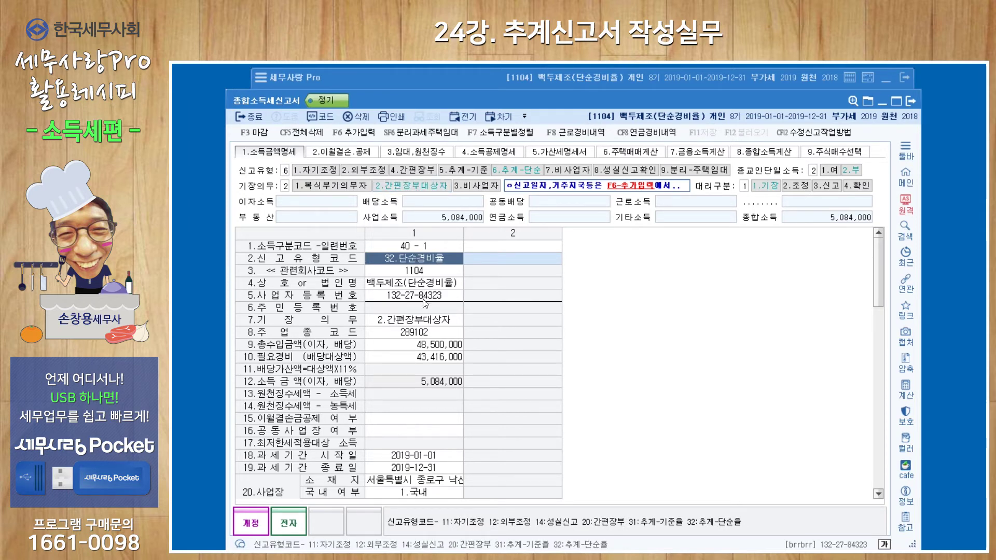
left_click(424, 270)
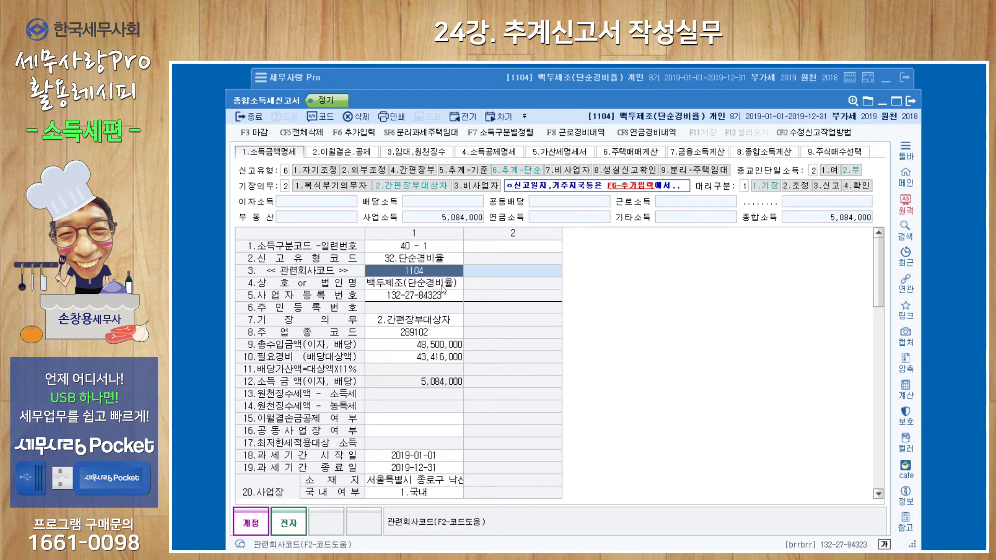
left_click(442, 287)
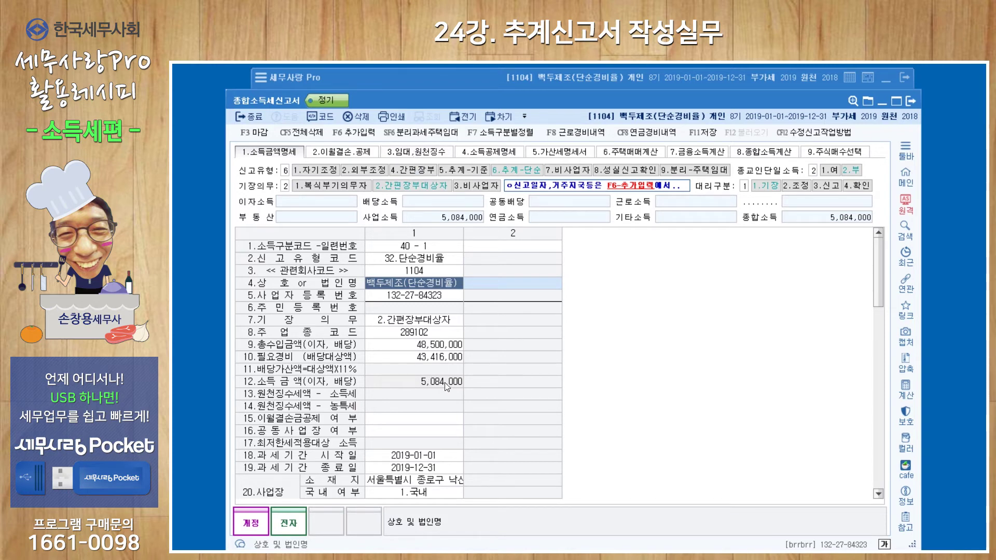
Try to load the deduction data from the 소득공제신고서 into the 소득공제명세 section of the return.
left_click(497, 152)
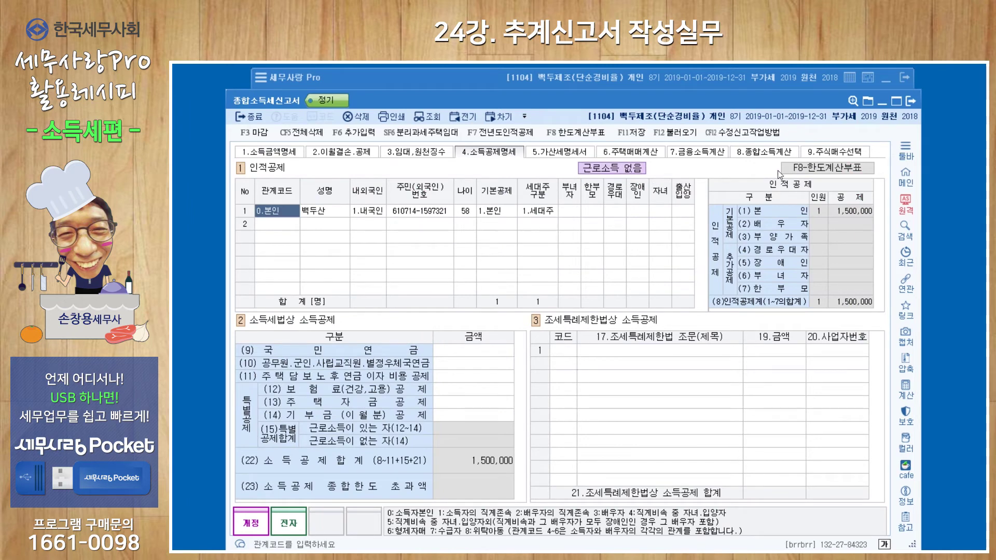
left_click(676, 137)
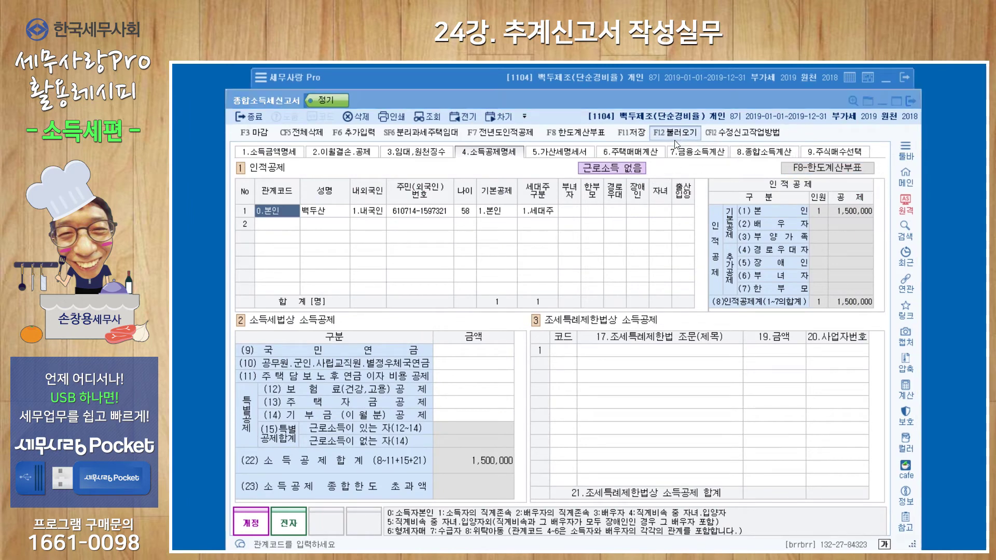
left_click(633, 393)
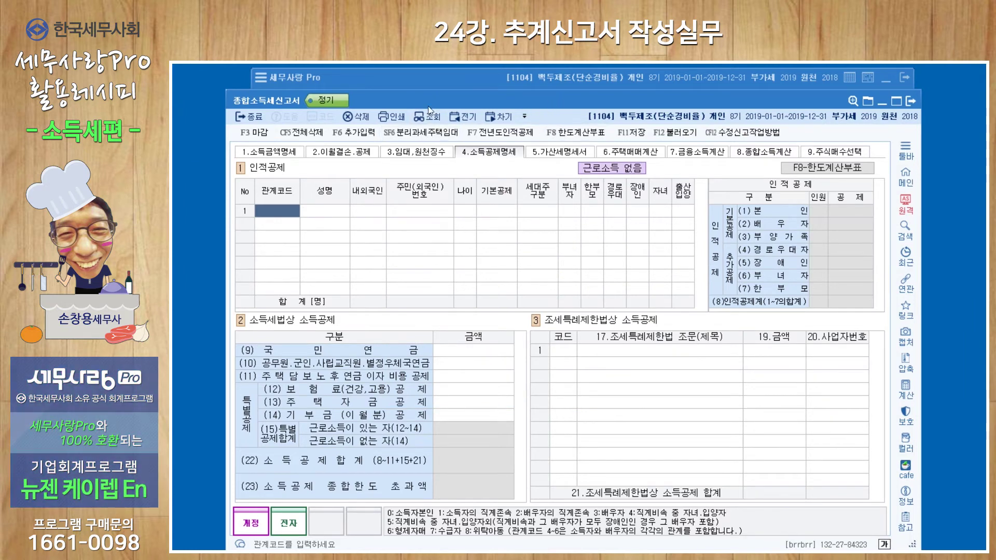
Open the 소득·세액공제신고서 and fill its first 인적공제항목 row with the taxpayer as 0.본인.
left_click(433, 83)
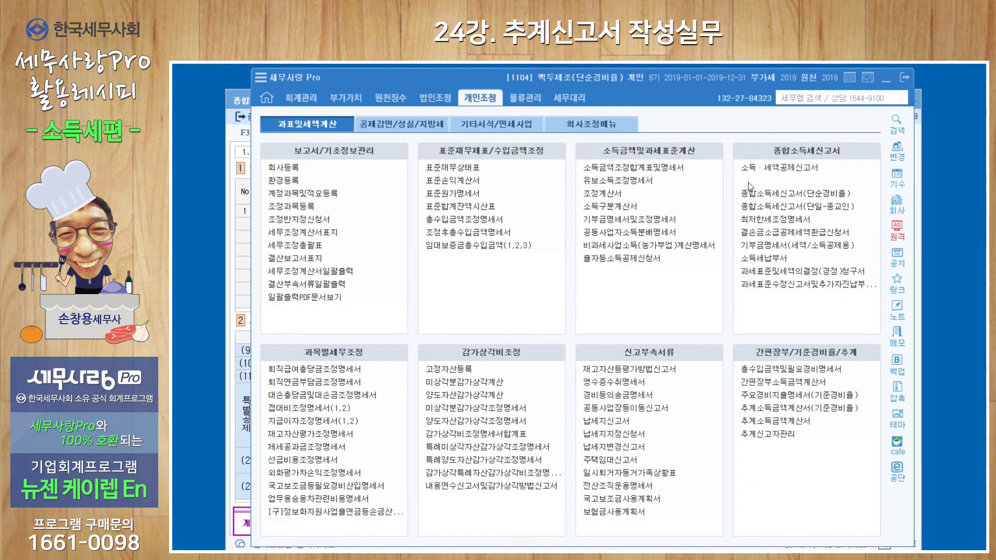
left_click(793, 167)
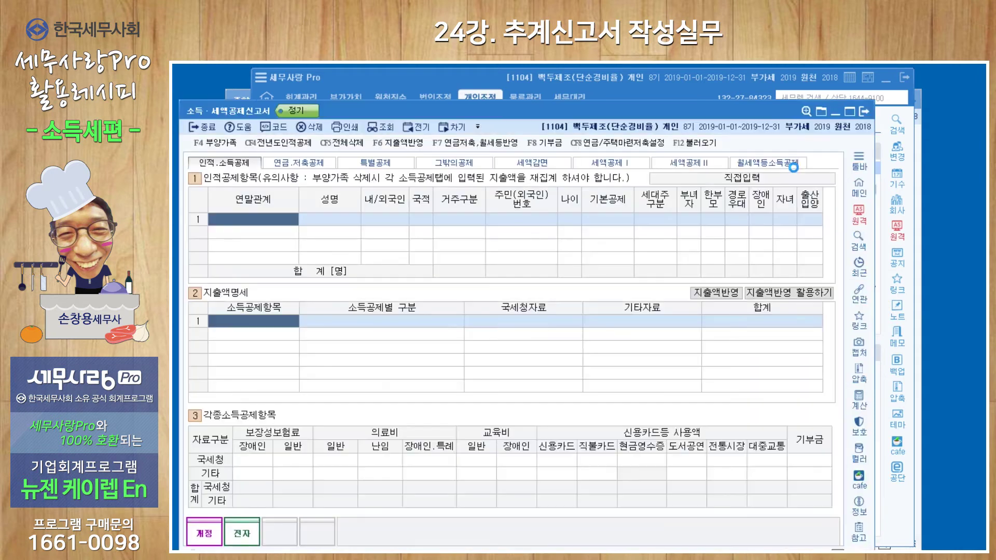
left_click(283, 238)
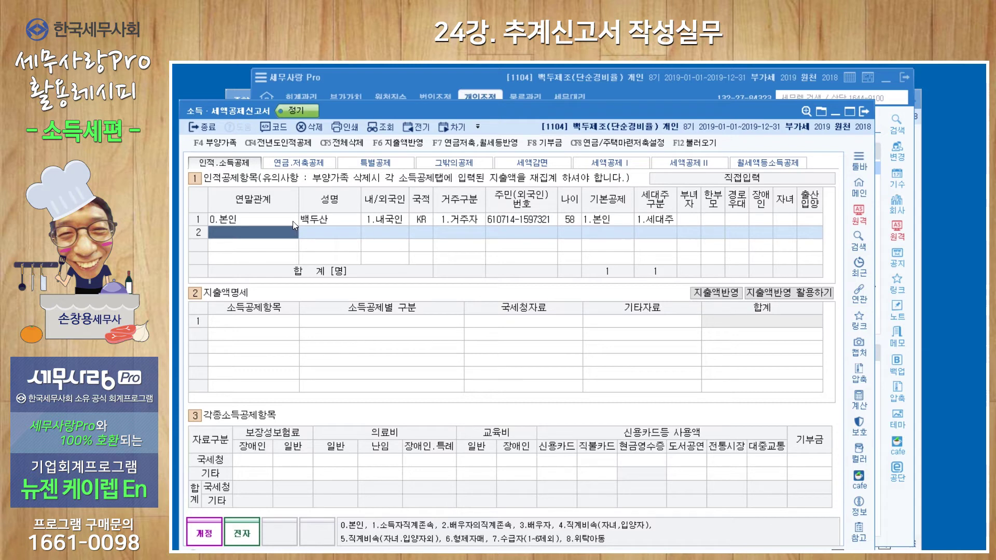
Add a second dependent with relationship 3.배우자, enter the spouse's name, and keep 1.내국인, KR and 1.거주자.
type("3")
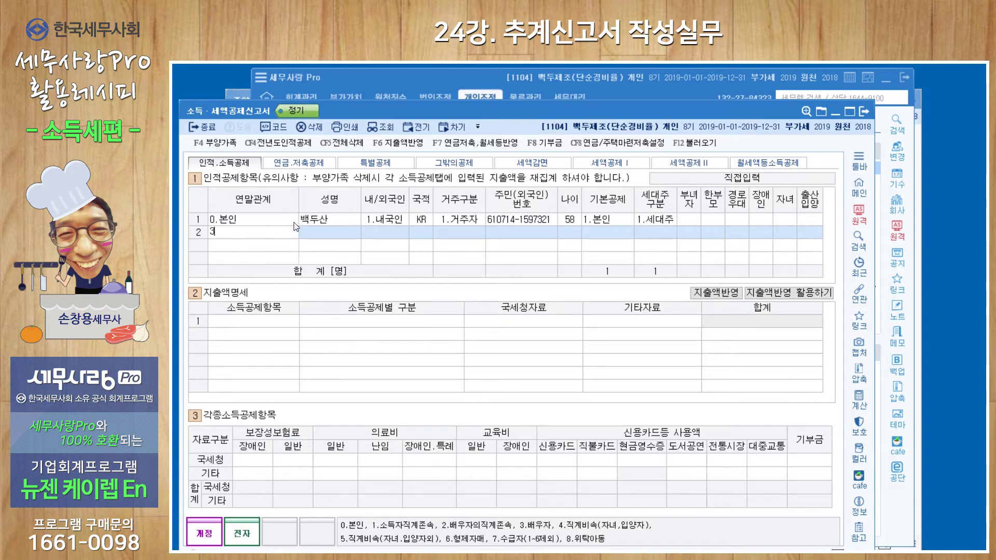
key("Return")
type("홍ㅂㅐ우자")
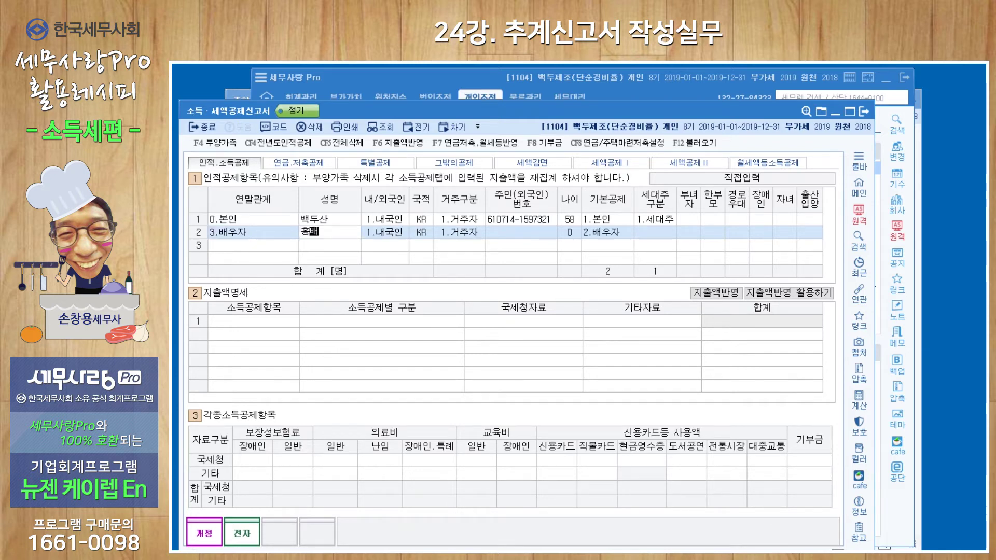
key("Return")
key("Return")
key("Return")
key("Return")
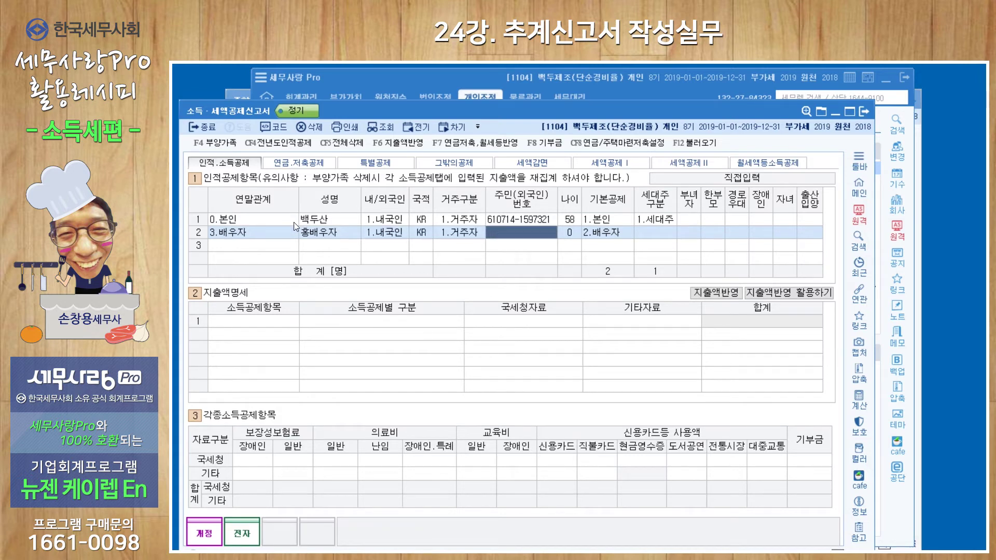
Enter the spouse's resident registration number and accept it as entered.
type("721011")
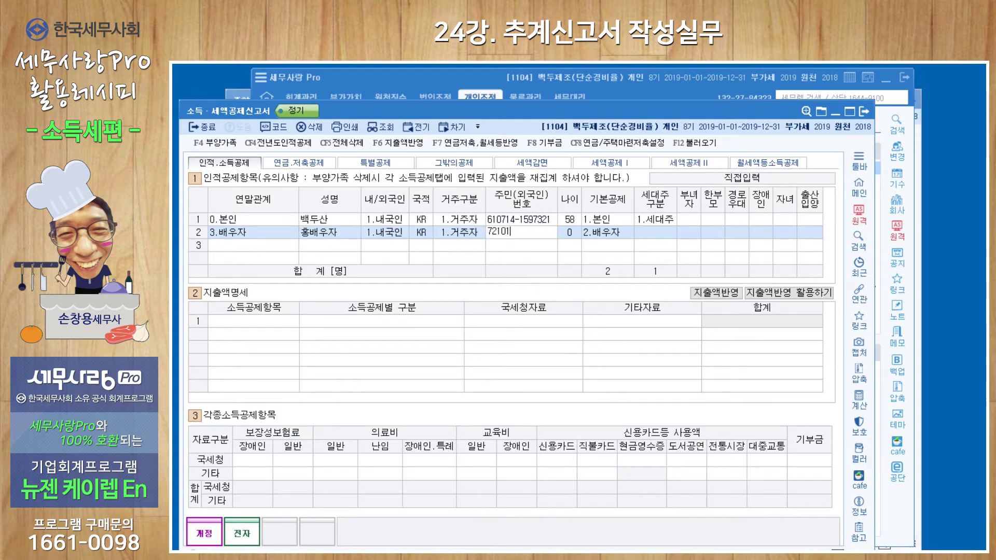
type("1")
type("0")
type("222222")
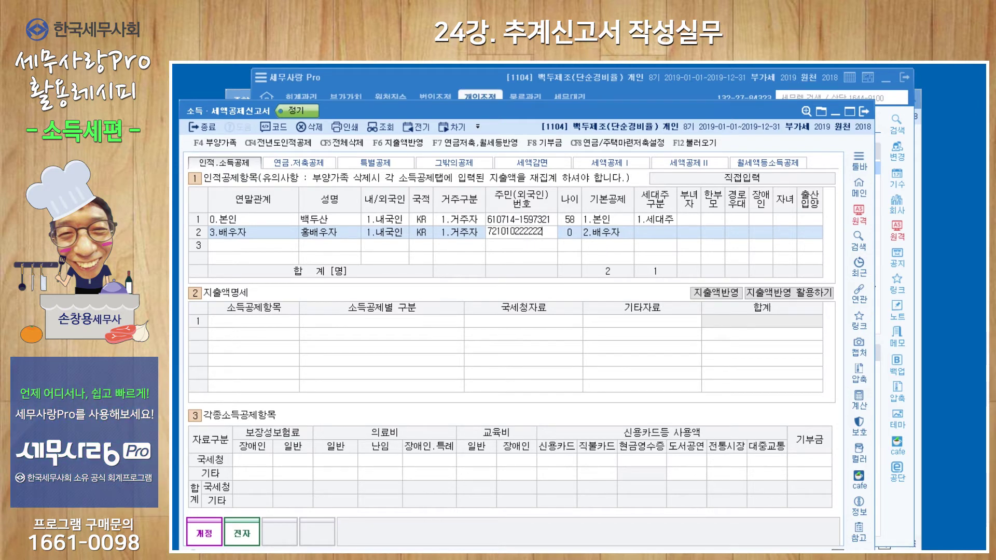
key("Return")
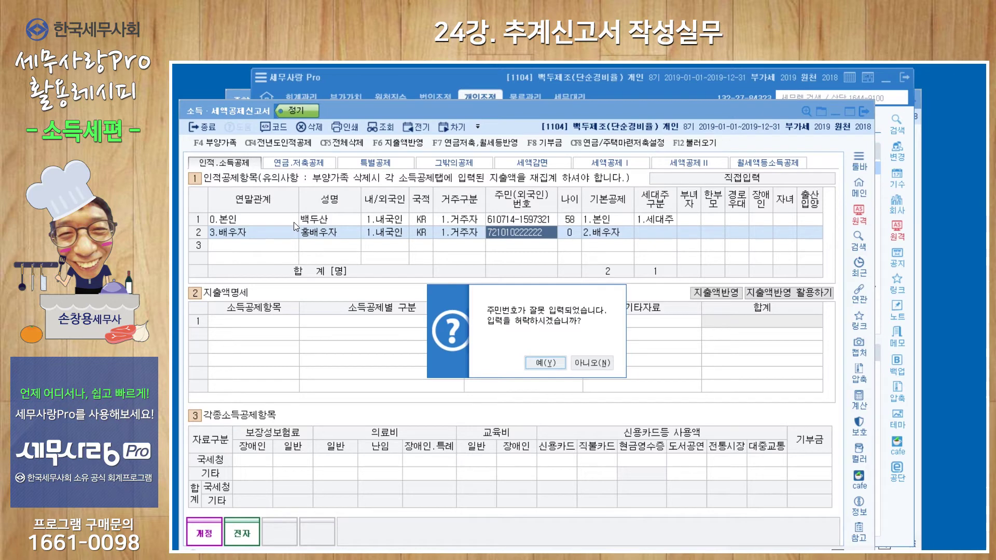
left_click(539, 362)
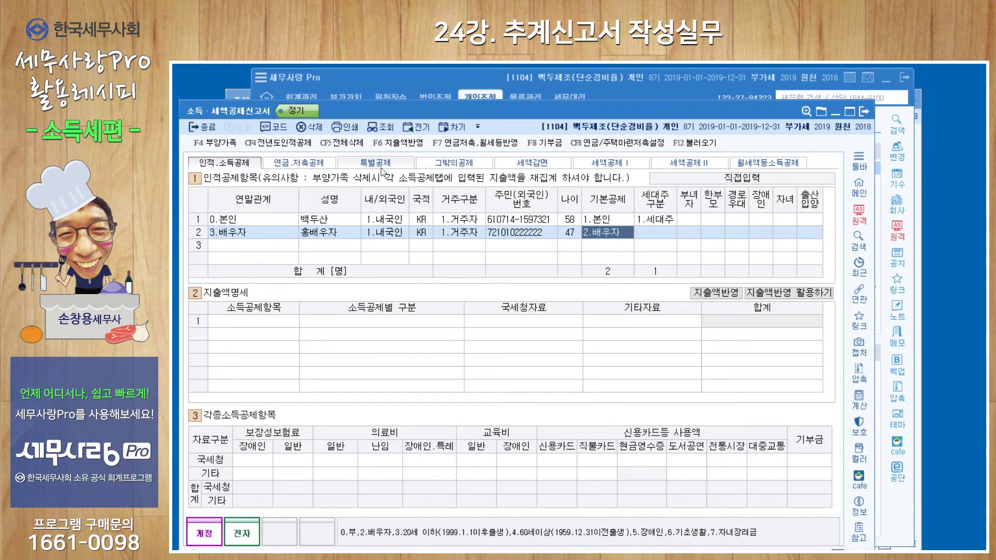
In 특별공제, set the 국민연금보험료 expense for 주(현)근무지 to 500,000.
left_click(315, 163)
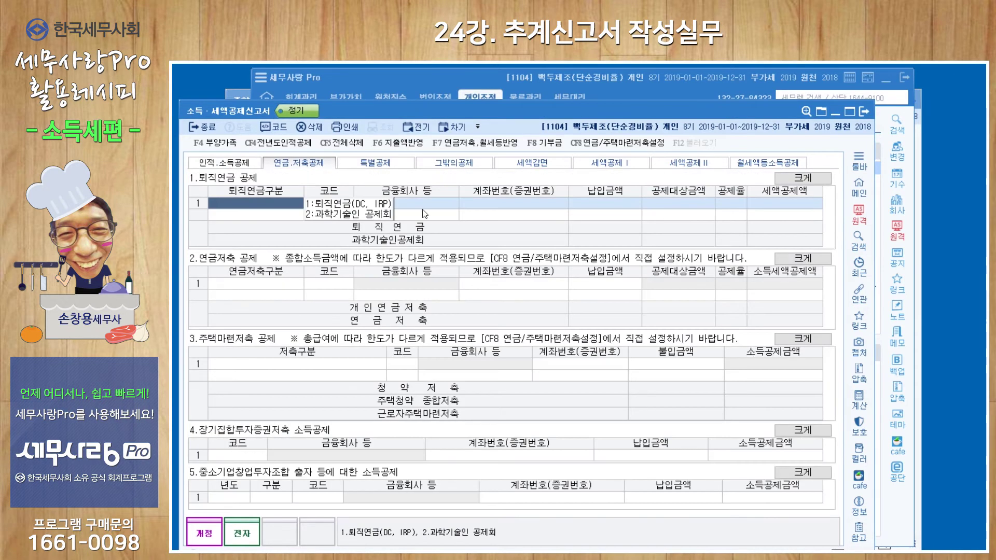
left_click(396, 165)
left_click(602, 200)
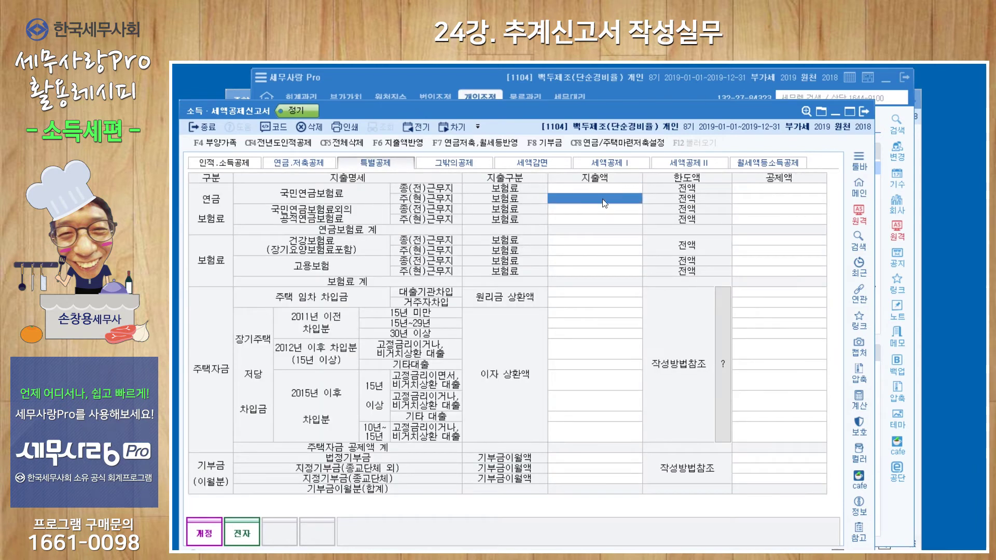
type("5000000")
key("Return")
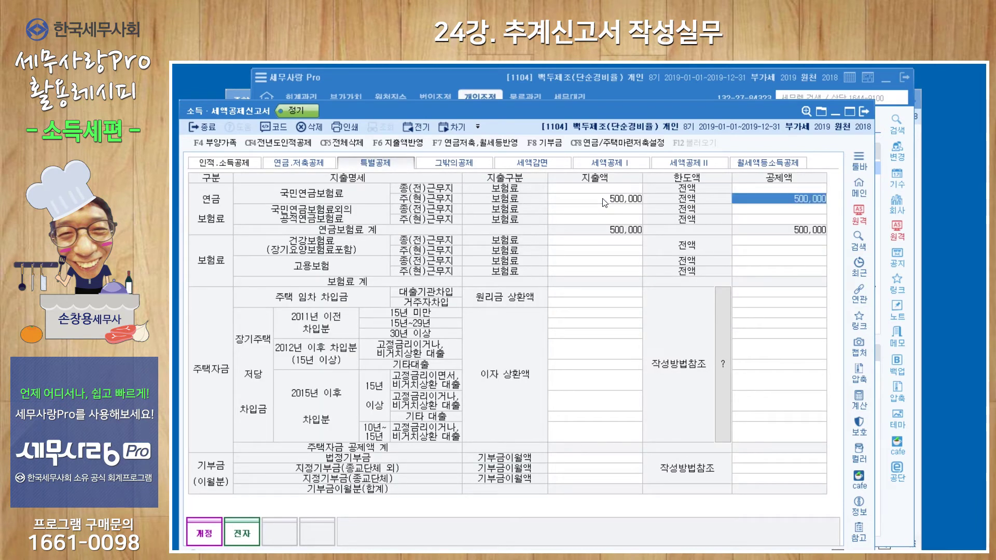
Return to the 종합소득세신고서 and load the 소득공제신고서 data into 소득공제명세, applying the current company's business number.
left_click(862, 111)
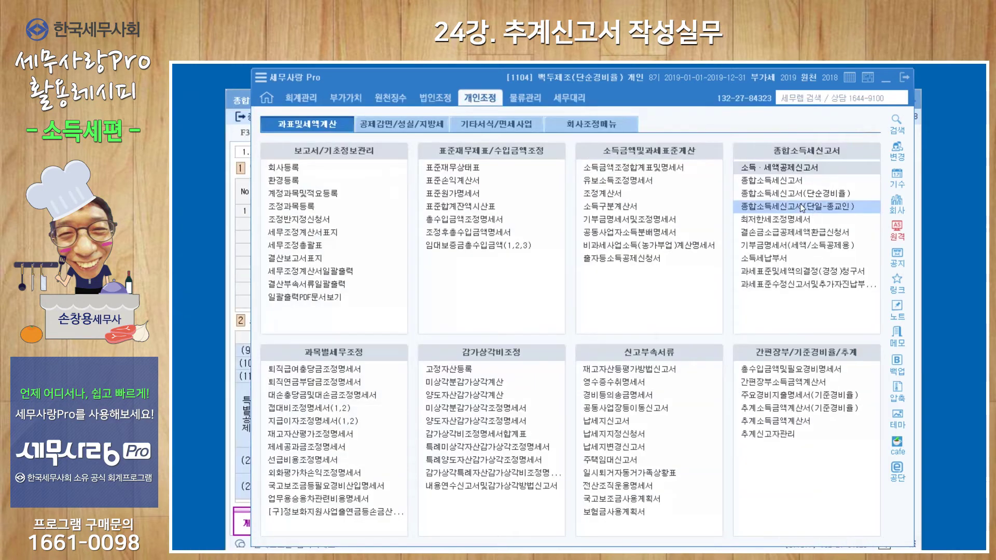
left_click(784, 180)
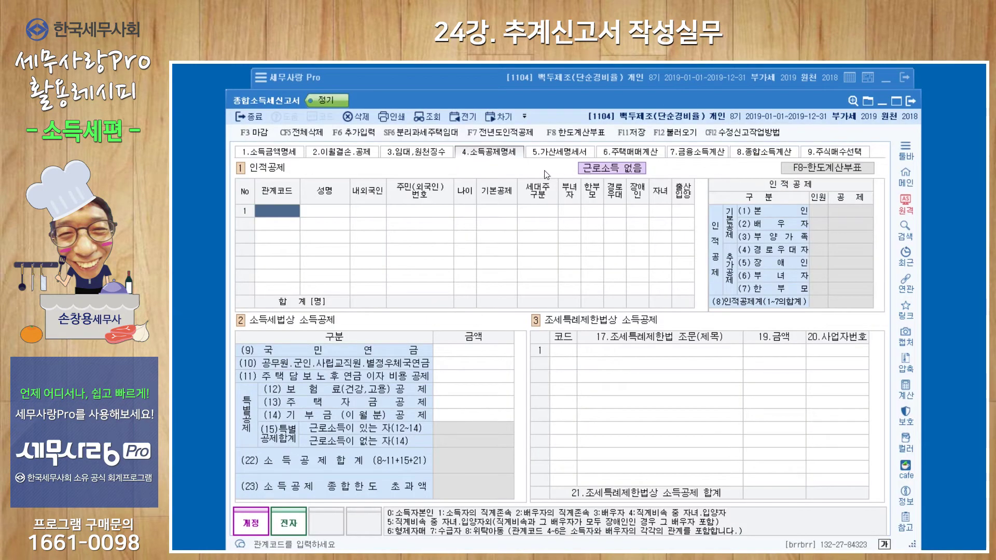
left_click(674, 133)
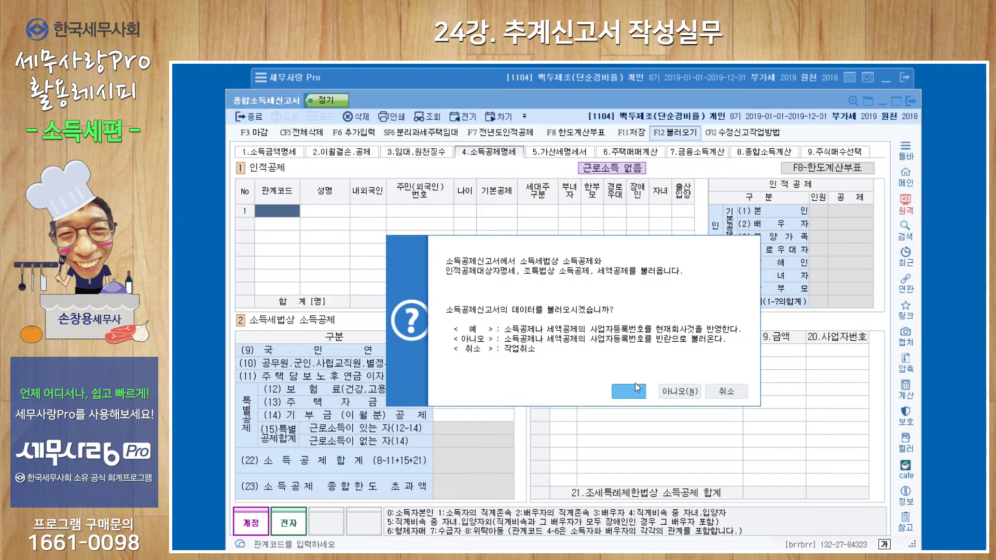
left_click(634, 395)
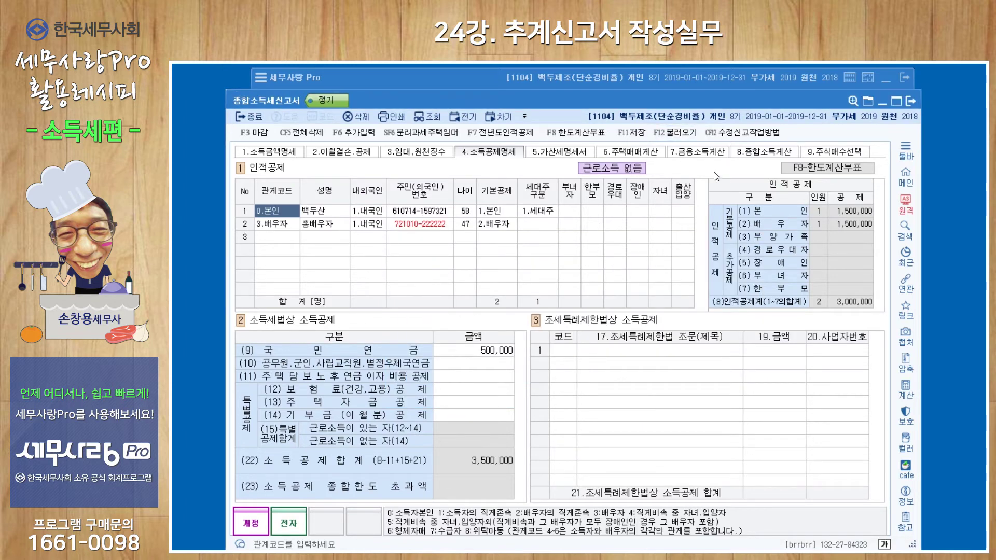
Check the tax calculation in the 종합소득계산 section, and save and close the return.
left_click(750, 155)
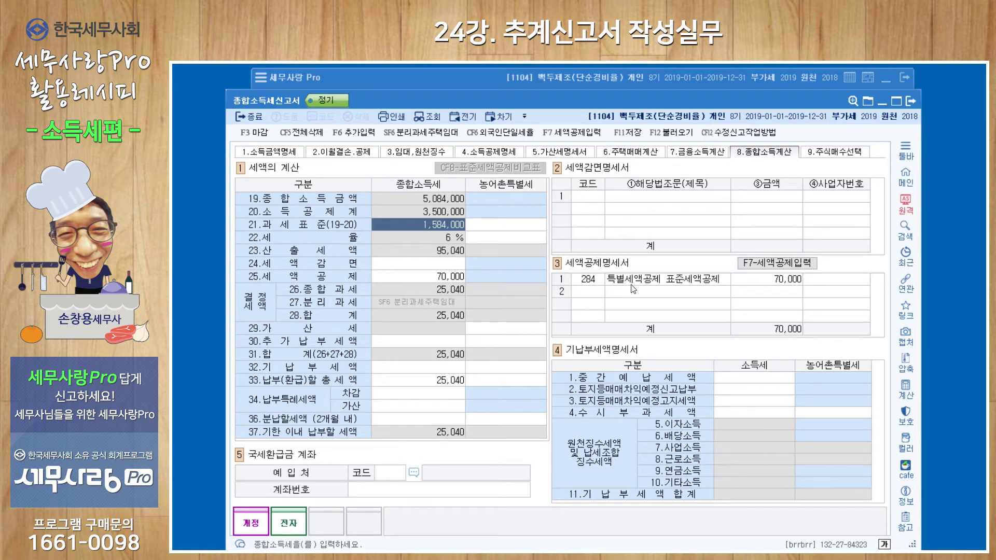
left_click(907, 99)
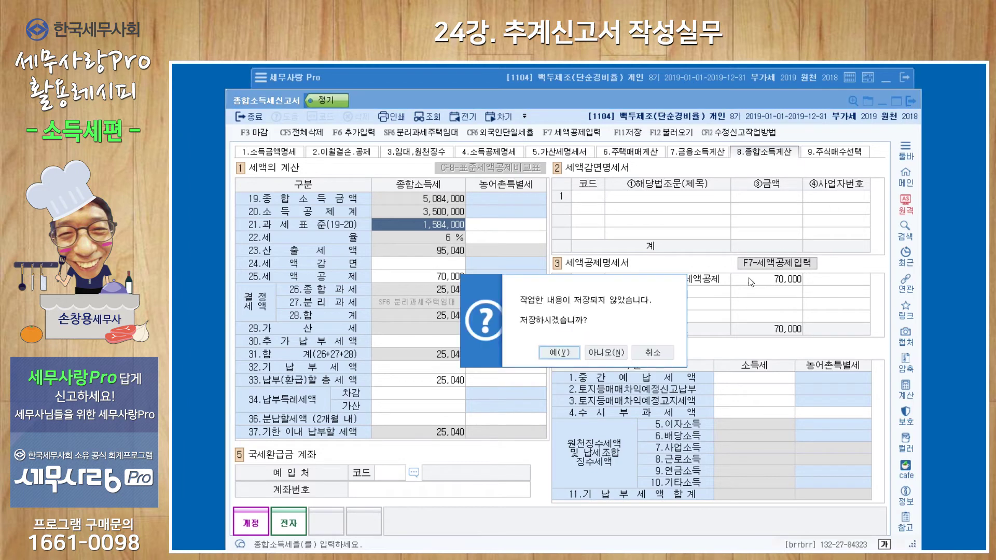
left_click(554, 358)
Switch the working company to 백두무역(기준경비율), company code 1105.
left_click(896, 153)
type("1104")
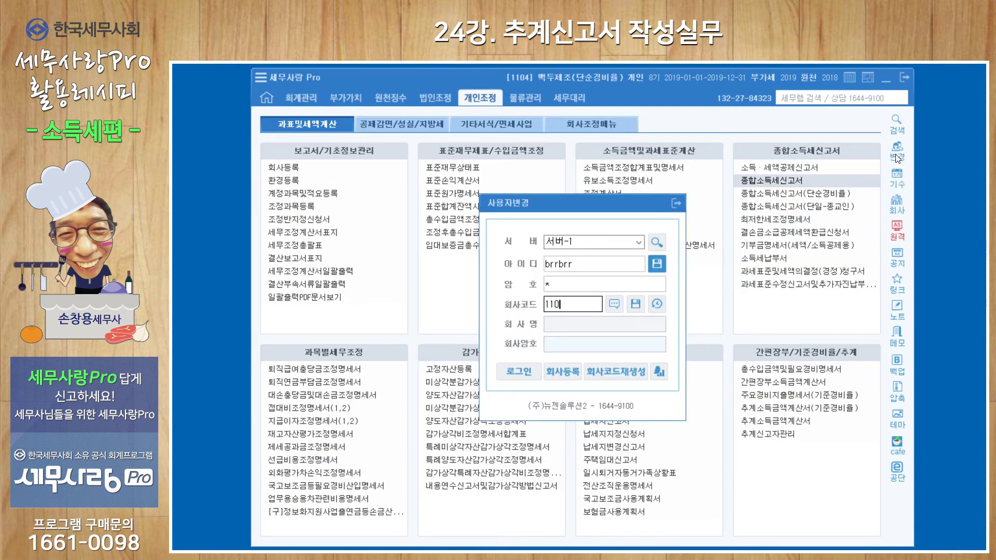
key("Return")
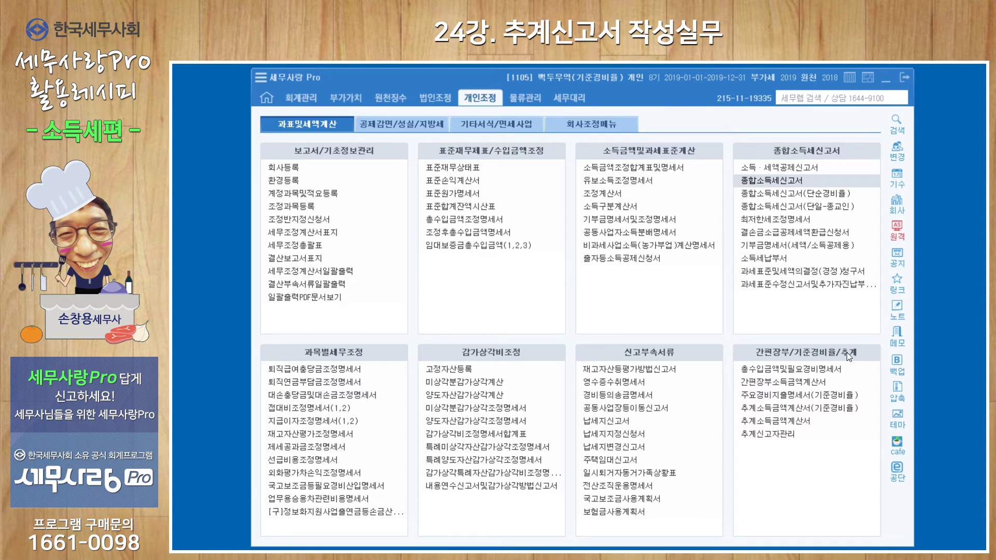
Open the 추계소득금액계산서(기준경비율) and review the 소득구분코드, 총수입금액 and 당기에 지출한 주요경비 entries.
left_click(822, 408)
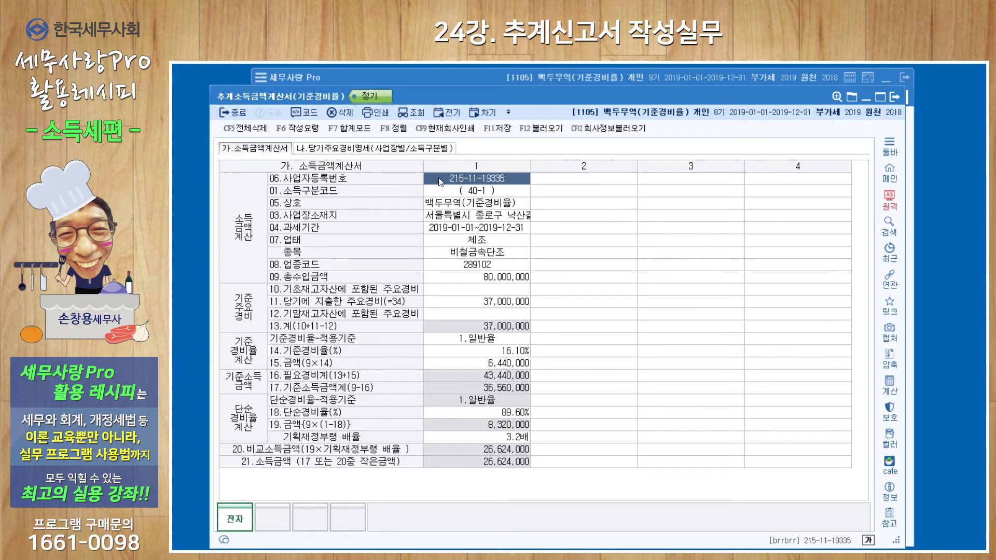
left_click(497, 191)
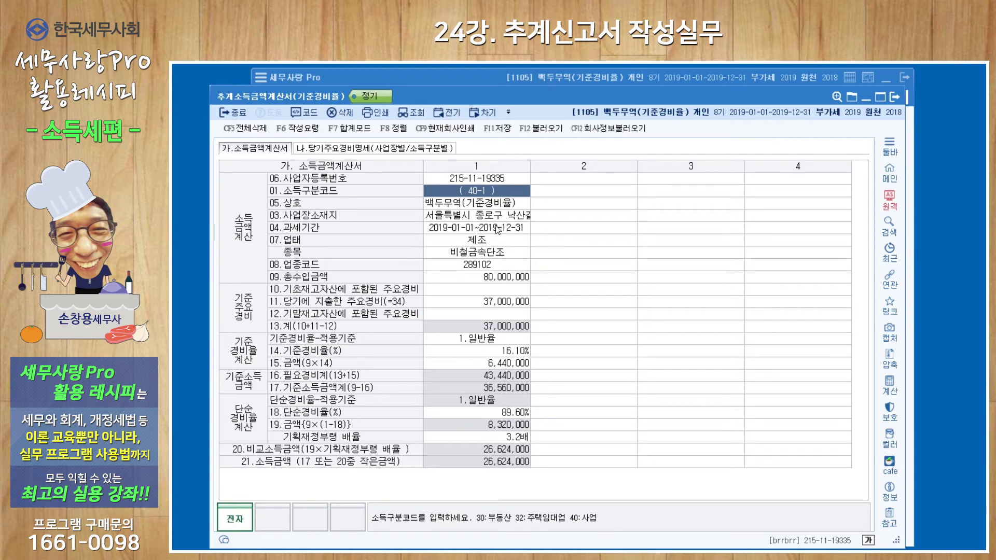
left_click(486, 280)
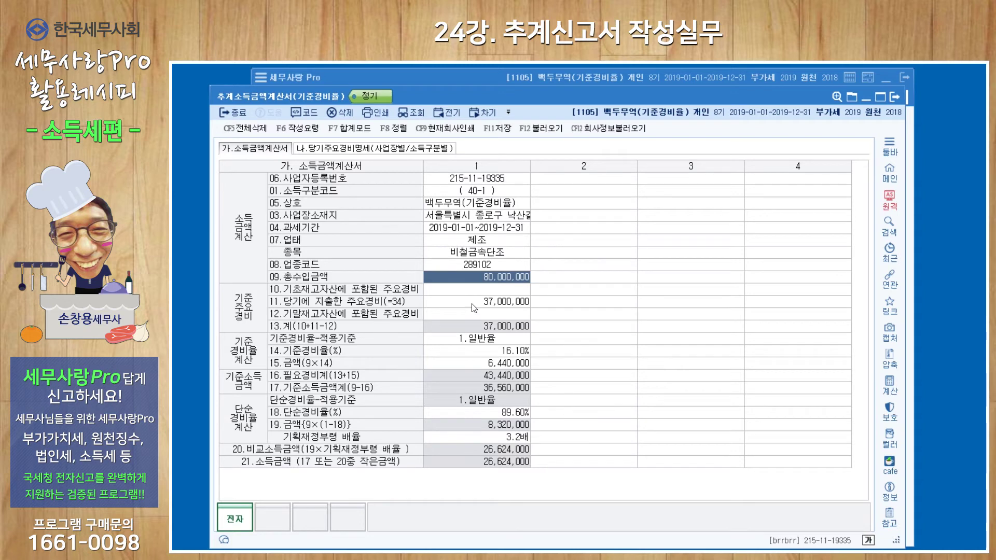
left_click(473, 303)
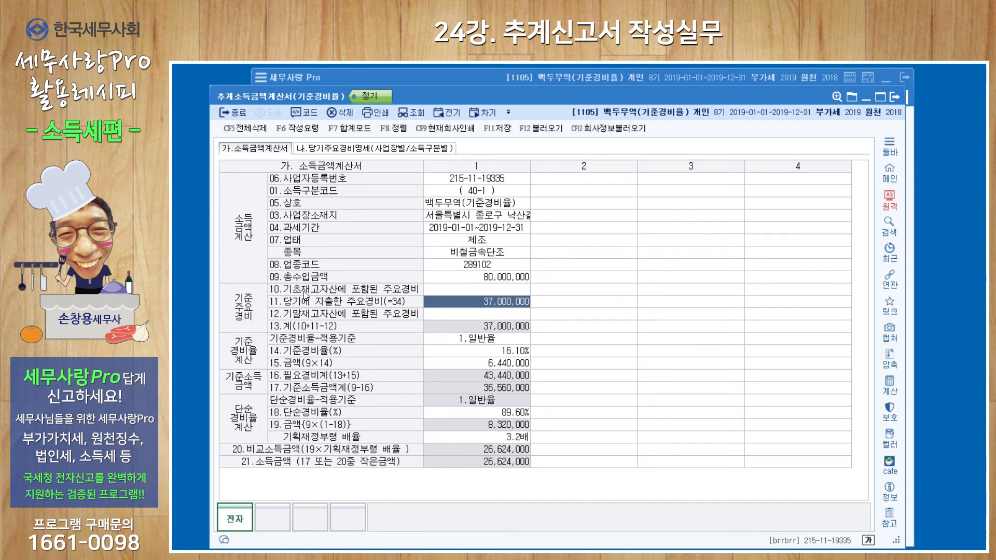
Review the 매입비용, 임차료 and 인건비 entries in the 당기주요경비명세 of the 추계소득금액계산서(기준경비율).
left_click(357, 150)
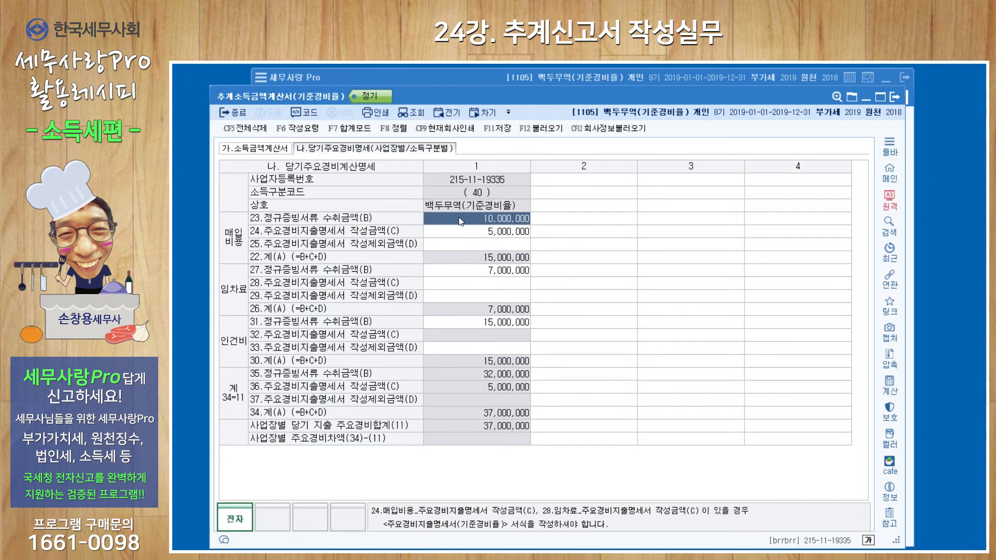
left_click(478, 237)
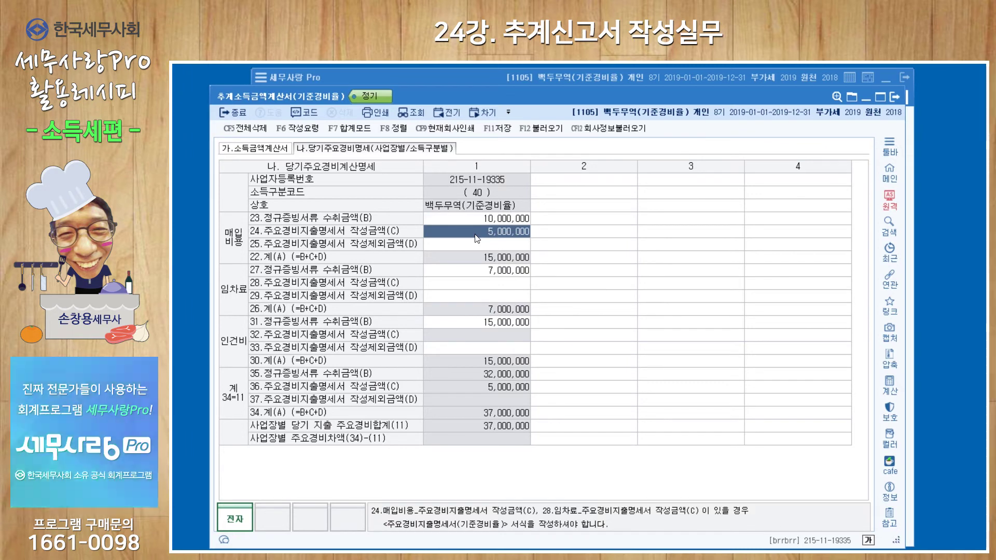
left_click(487, 322)
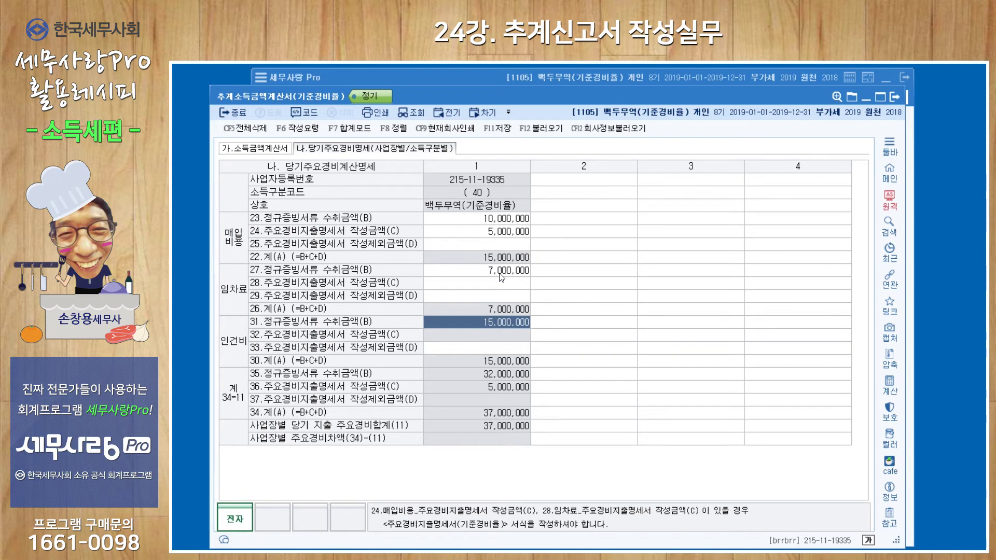
left_click(501, 275)
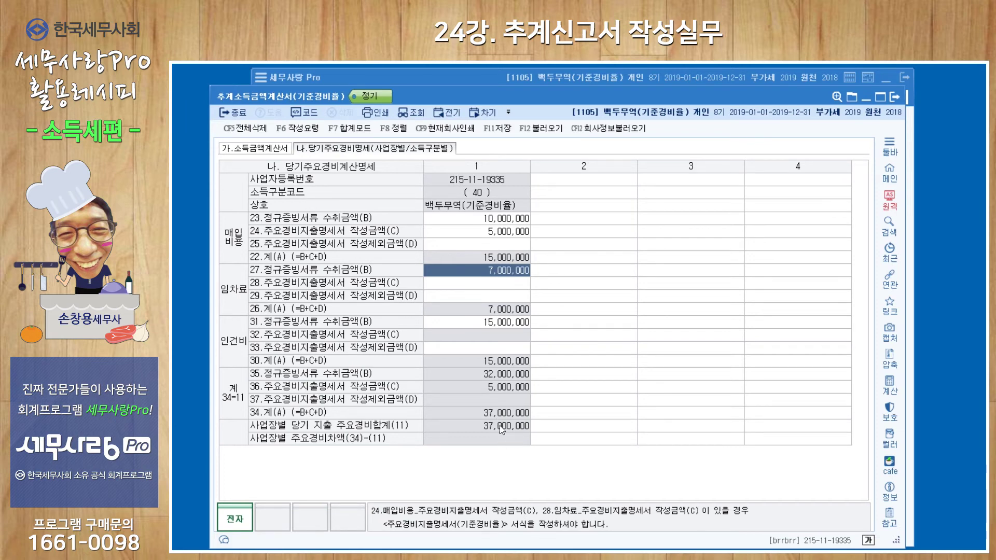
Return to the 소득금액계산서 and review the 기말재고자산 주요경비, 업종코드 and 기획재정부령 배율 entries.
left_click(281, 150)
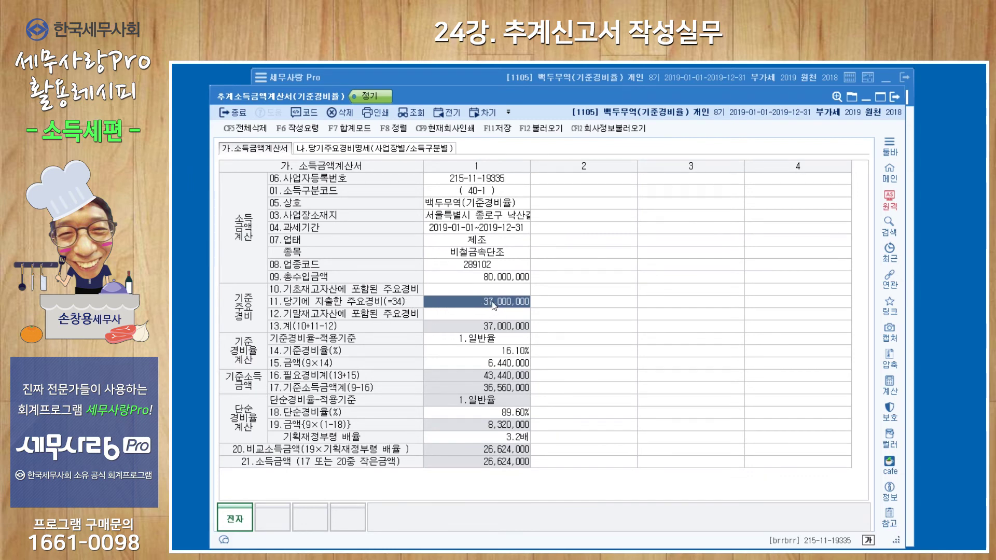
left_click(495, 315)
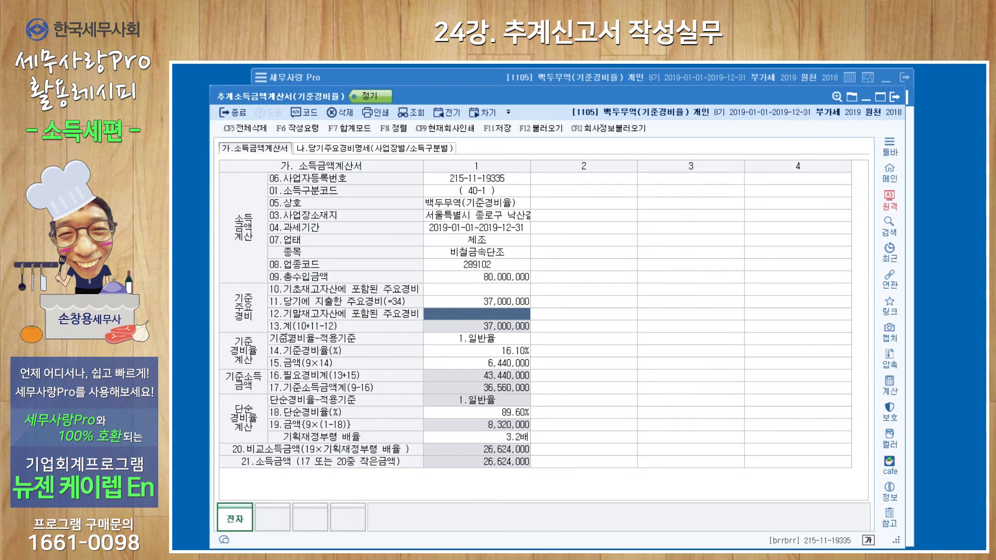
left_click(484, 267)
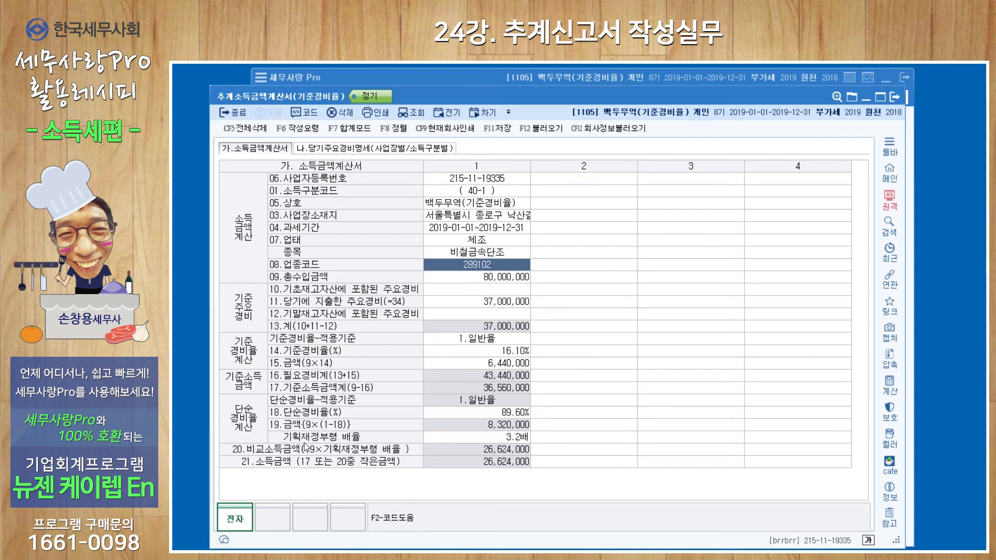
left_click(464, 436)
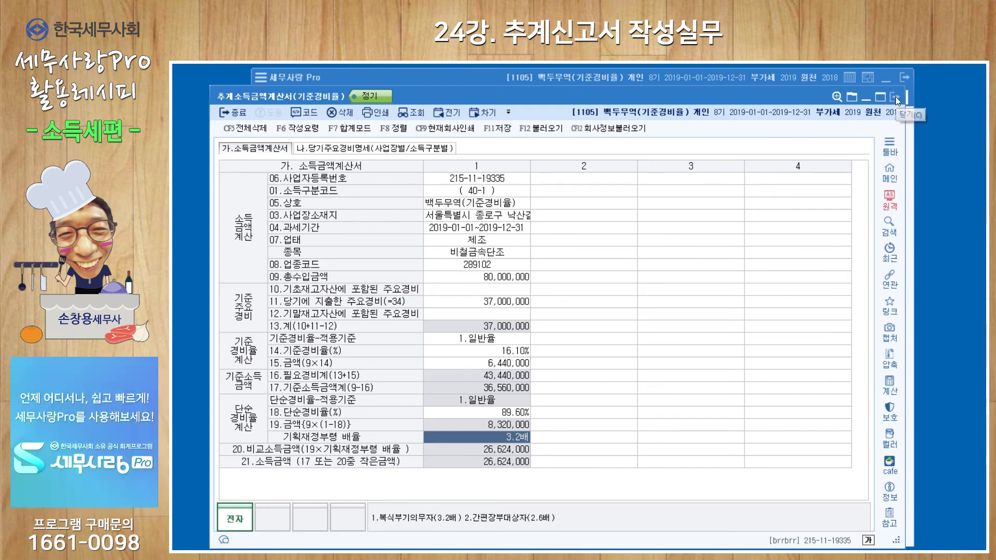
Recheck the 매입비용 주요경비지출명세서 작성금액(C) in the 당기주요경비명세, and close the form.
left_click(370, 151)
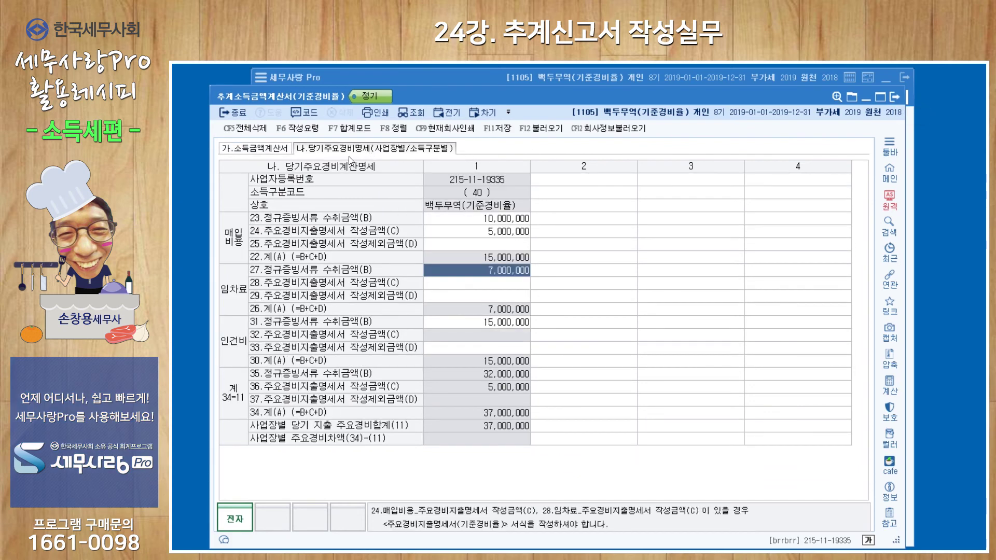
left_click(495, 234)
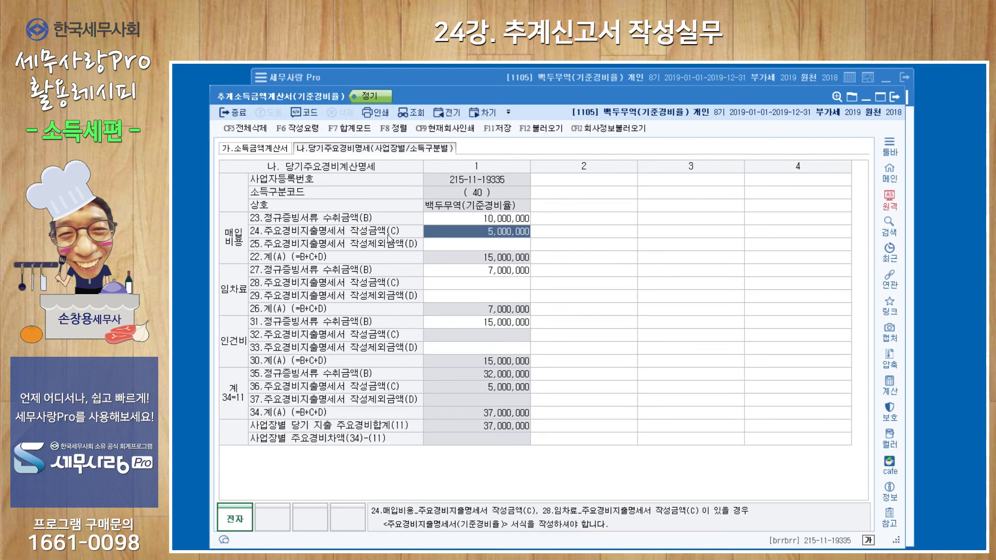
left_click(894, 99)
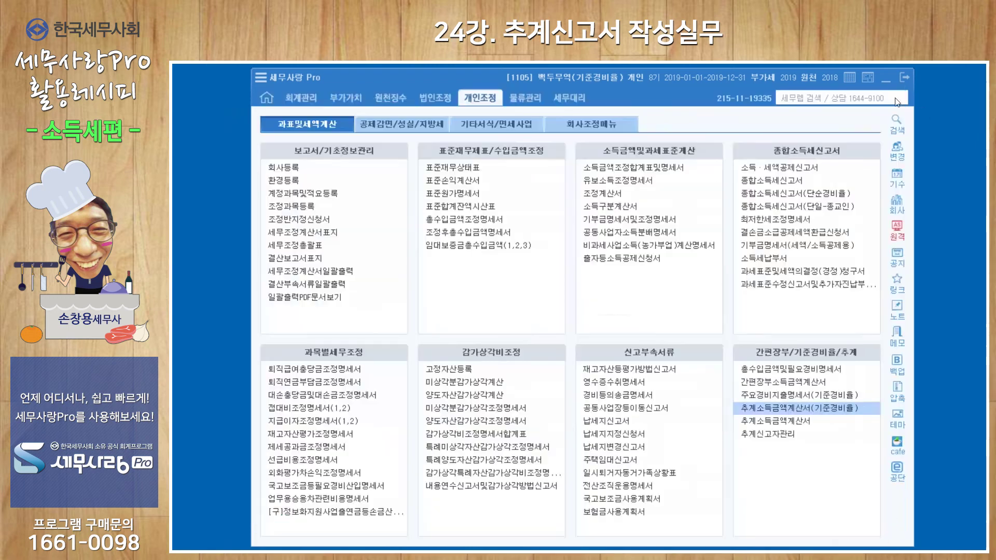
Open the 주요경비지출명세서(기준경비율), review the 매입비용 transaction entry, and close the form.
left_click(770, 395)
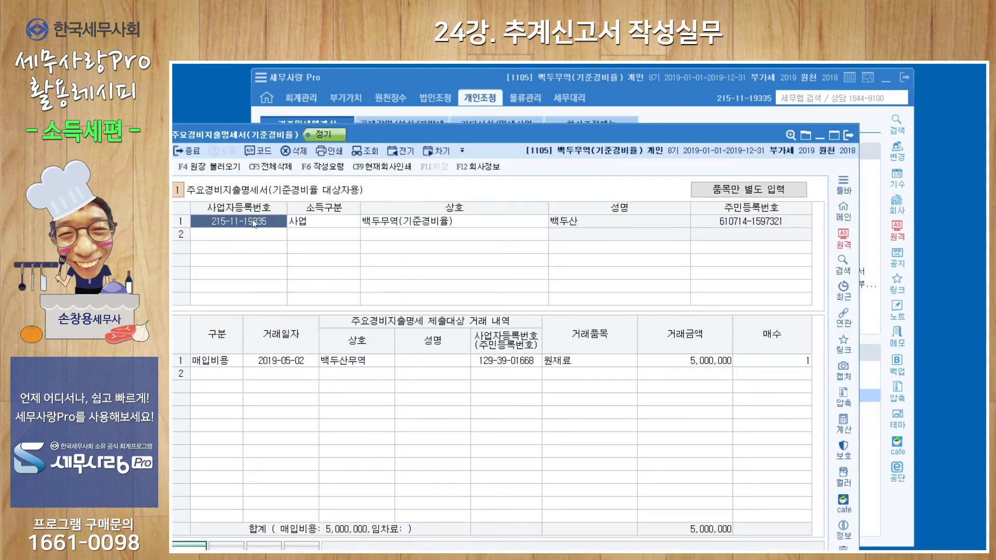
left_click(229, 366)
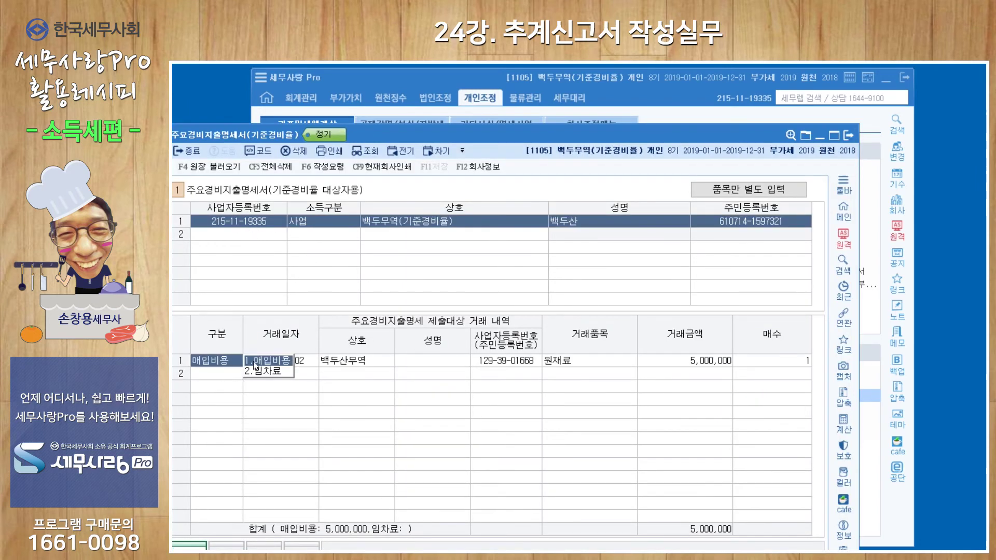
left_click(400, 366)
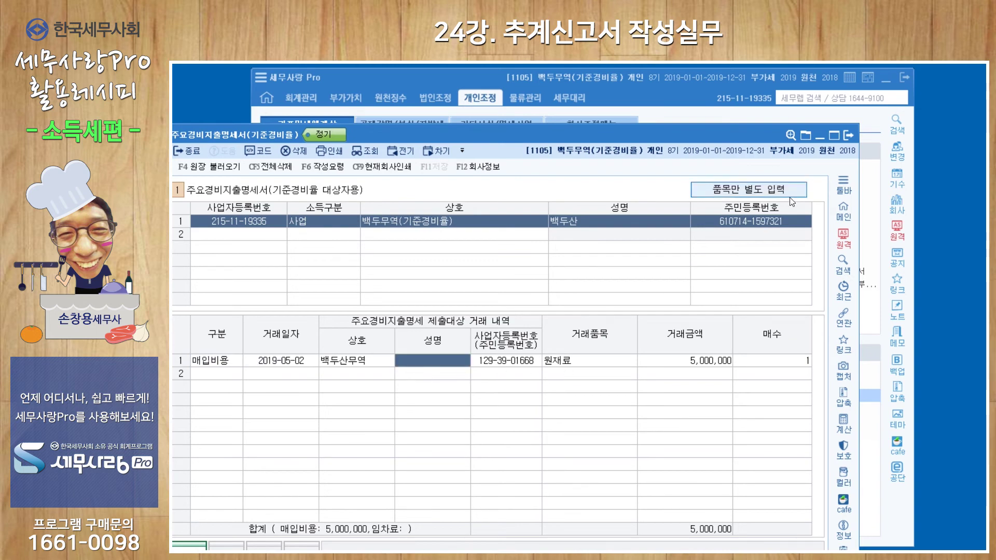
left_click(850, 136)
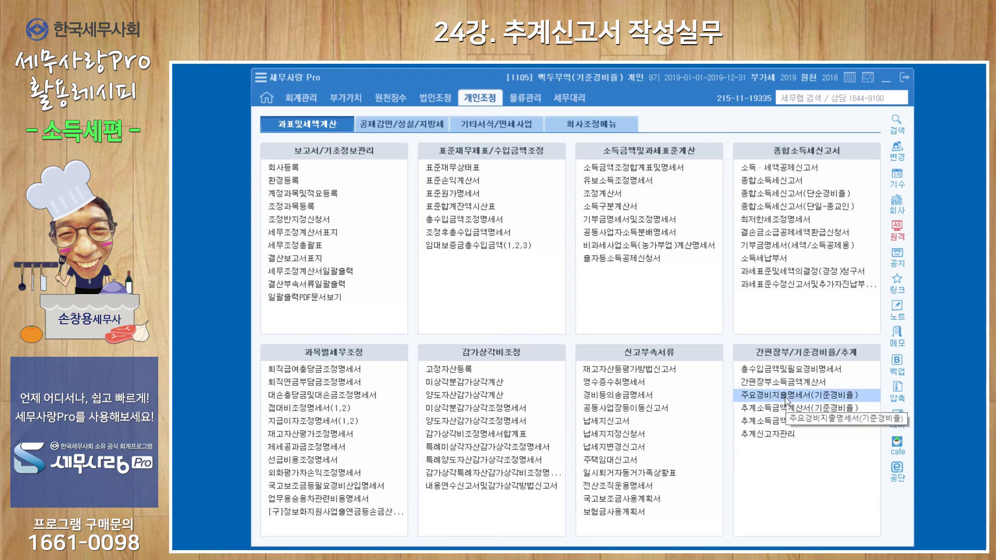
Open the 종합소득세신고서 for the current company and reposition its window so that the whole form is visible.
left_click(768, 183)
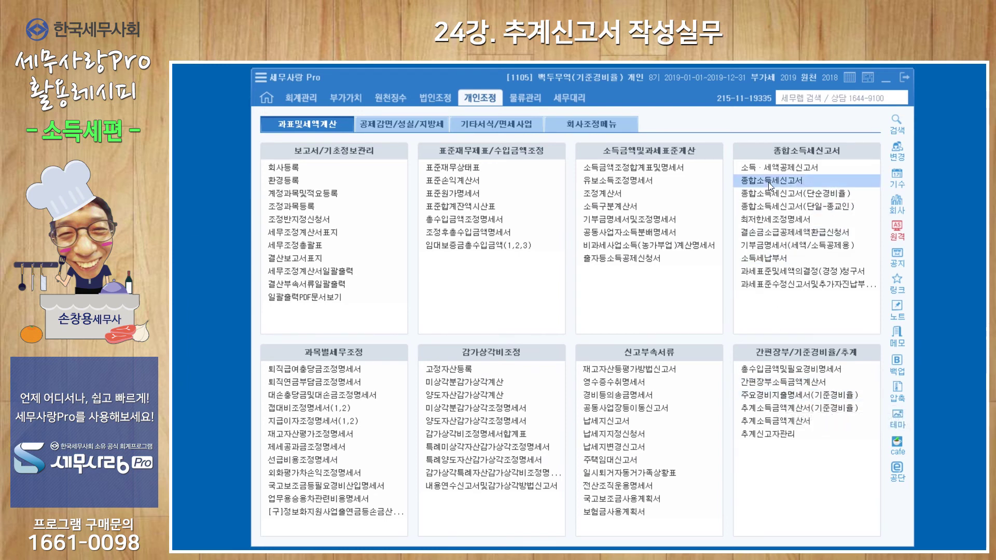
double_click(767, 180)
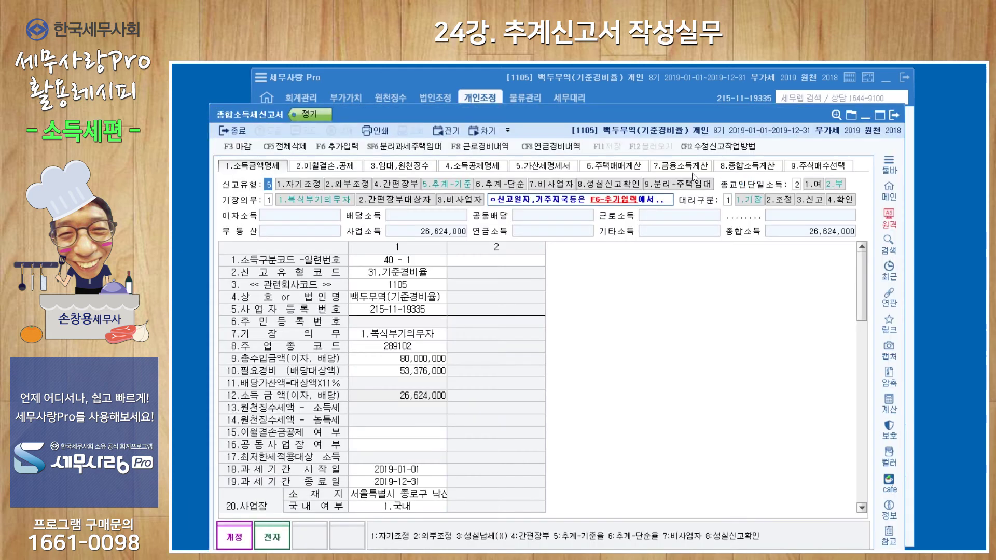
left_click_drag(606, 112, 608, 104)
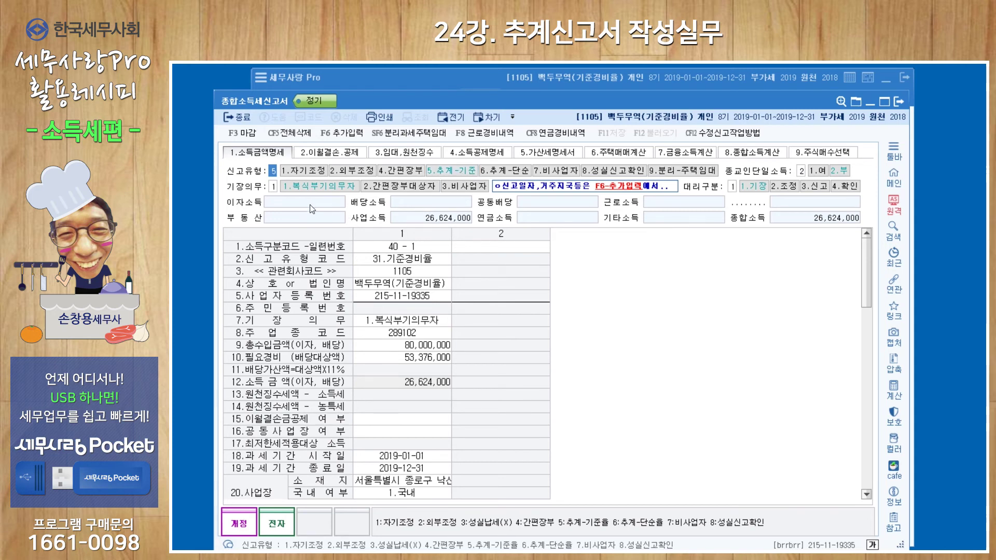
Check the 소득구분코드, 신고유형코드 and 기장의무 in 소득금액명세, plus the 소득공제명세 and 종합소득계산 sections.
left_click(411, 248)
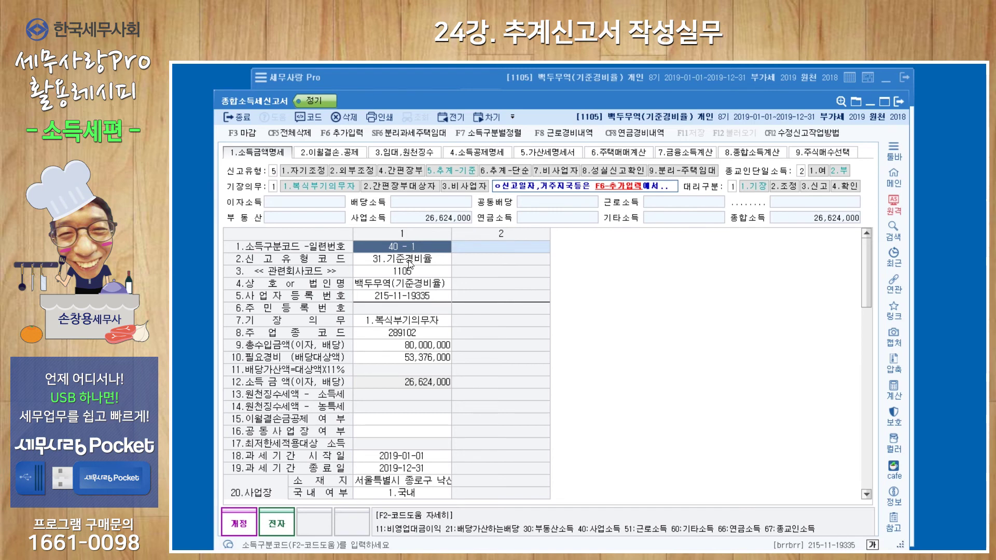
left_click(409, 260)
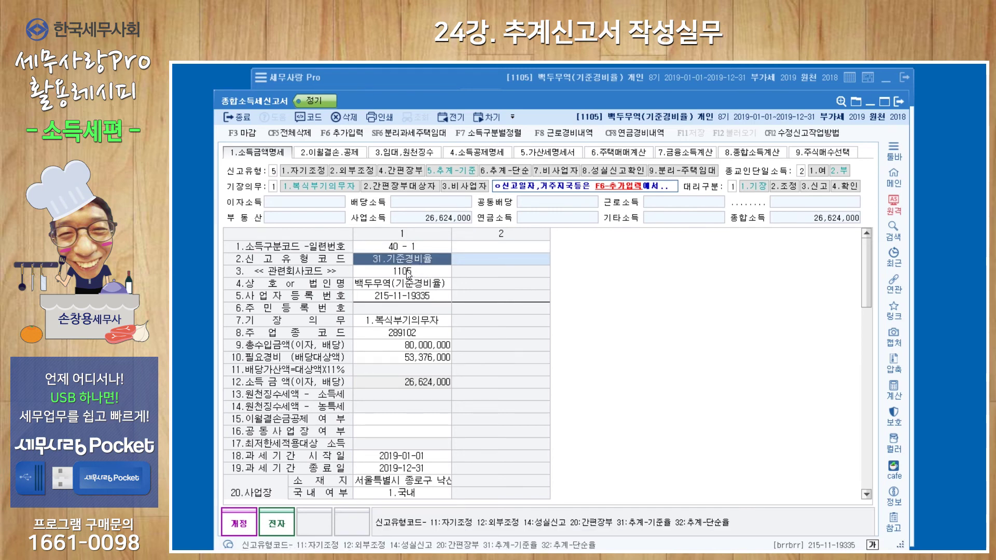
left_click(403, 322)
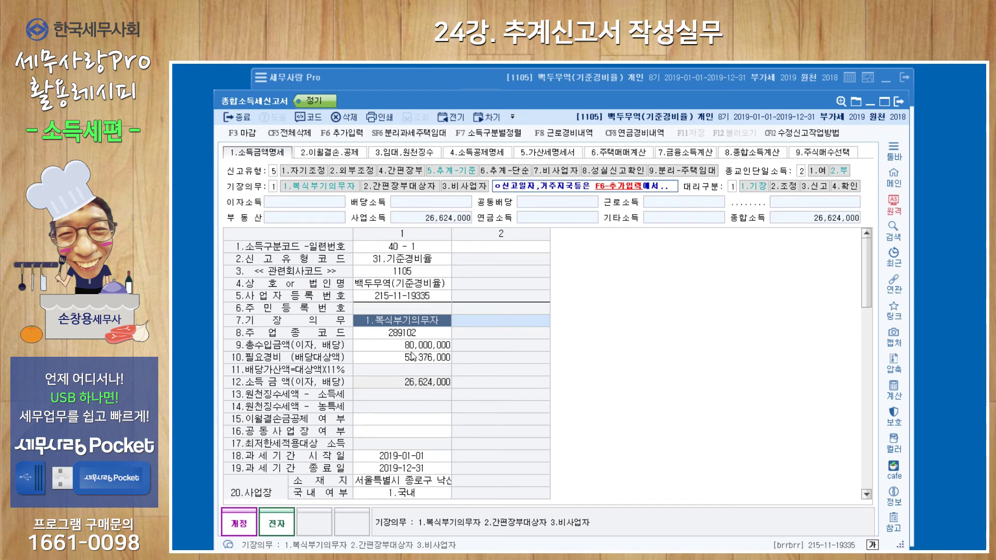
left_click(481, 155)
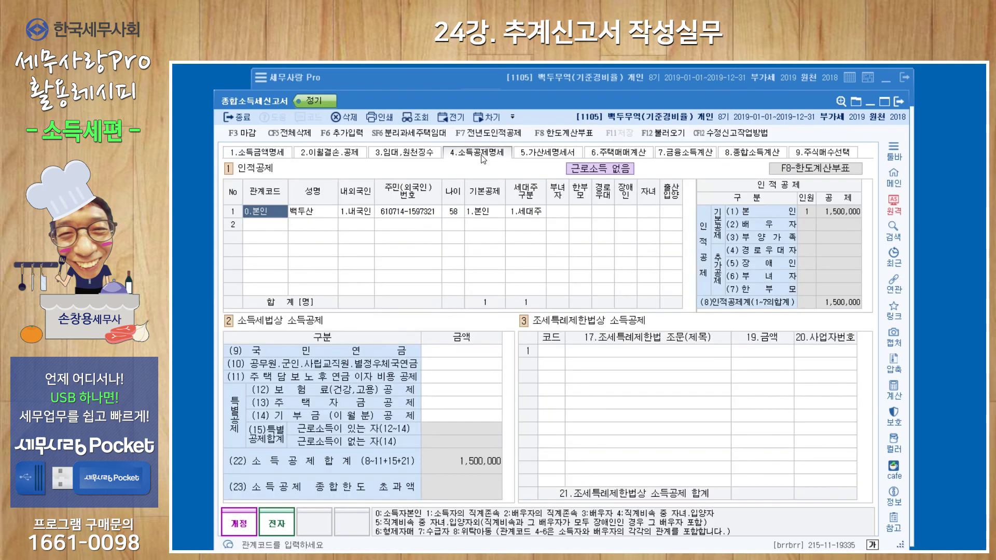
left_click(752, 153)
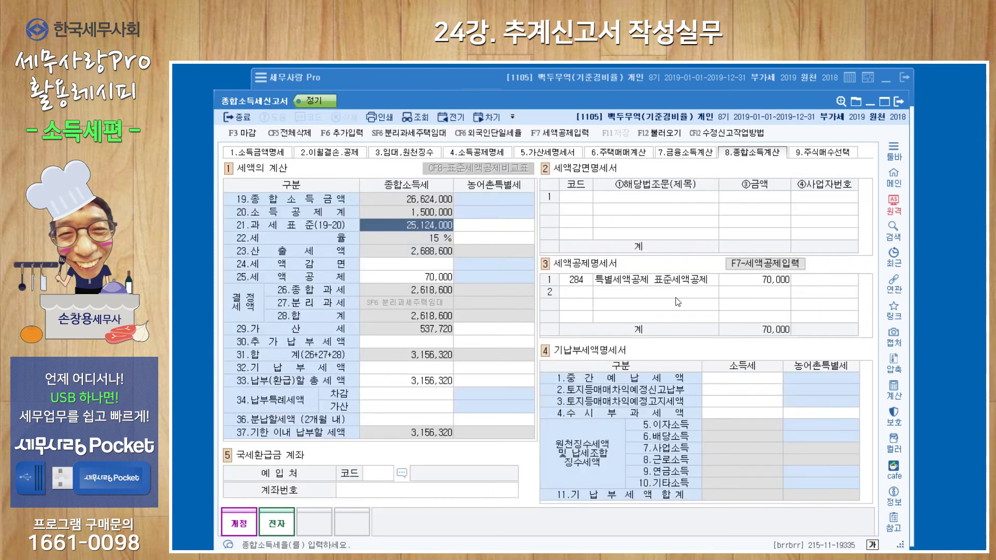
In the 가산세명세서, enter 5,000,000 as the 기준금액 for 증빙불비 미수취 금액.
left_click(565, 154)
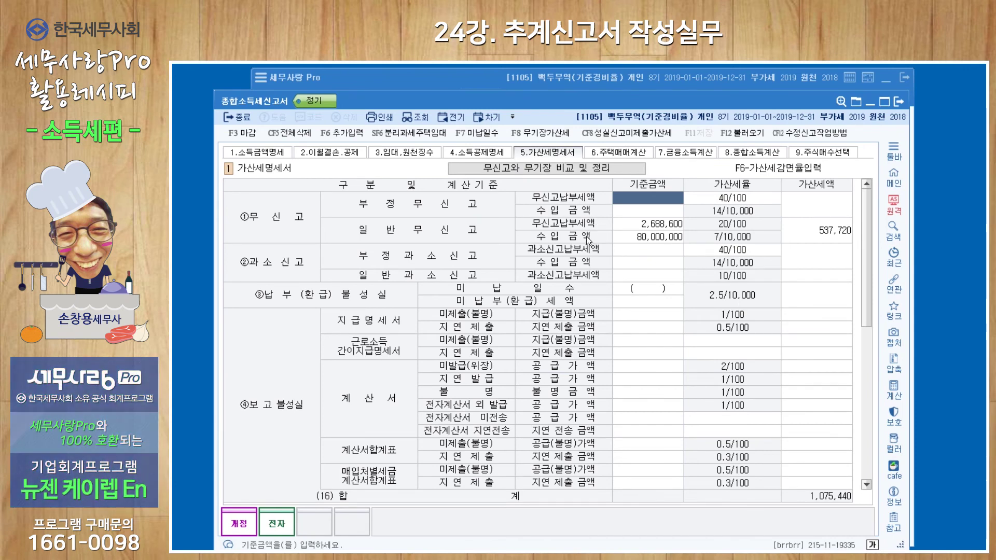
scroll(612, 346, "down", 1)
scroll(613, 347, "down", 1)
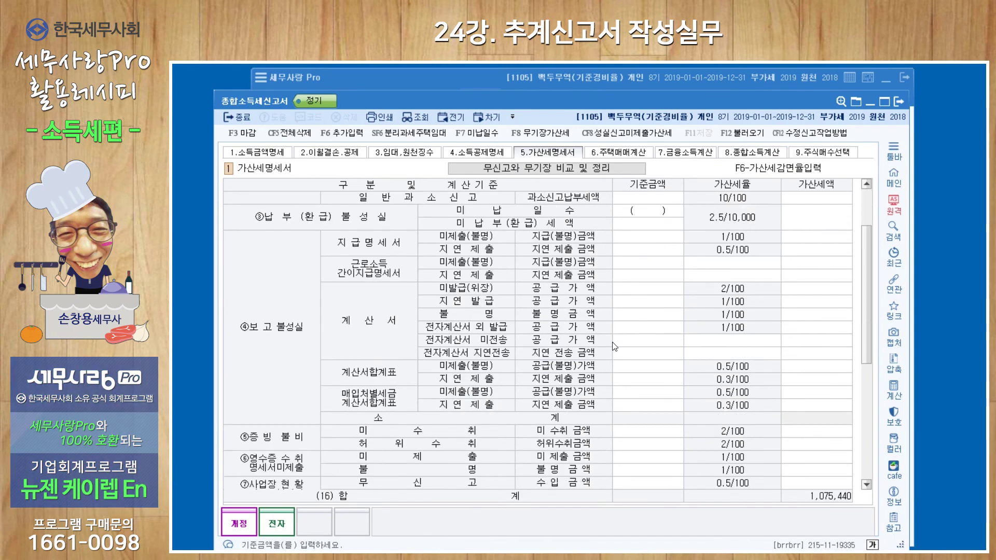
left_click(634, 436)
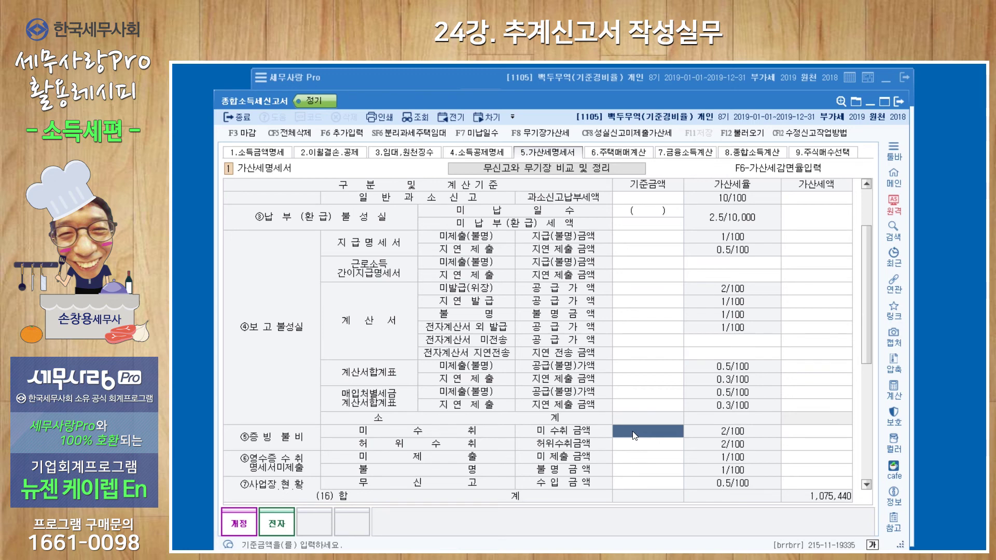
type("5000000")
key("Return")
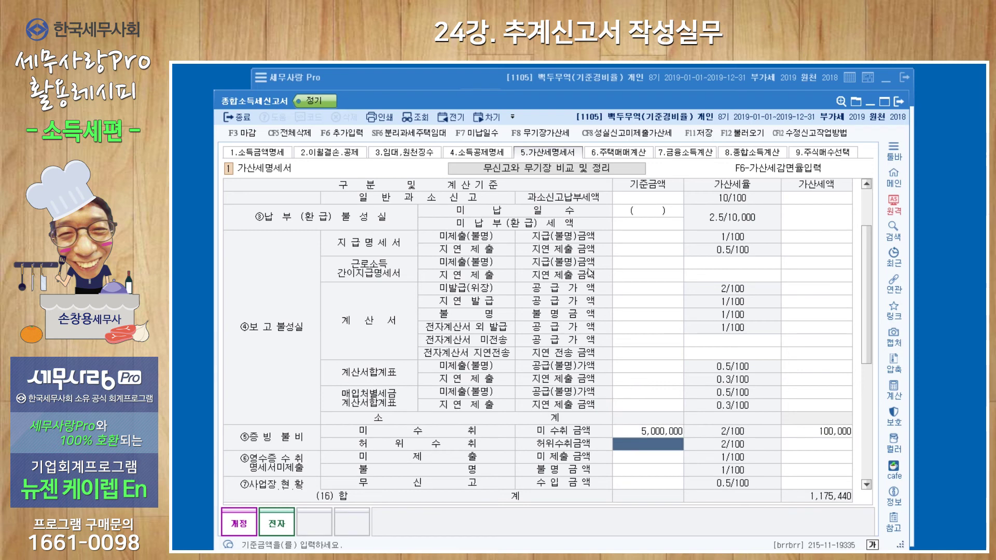
Review the other 가산세명세서 items, including 무신고 and 무기장, and check the 가산세 and payable tax in 종합소득계산.
scroll(624, 338, "down", 2)
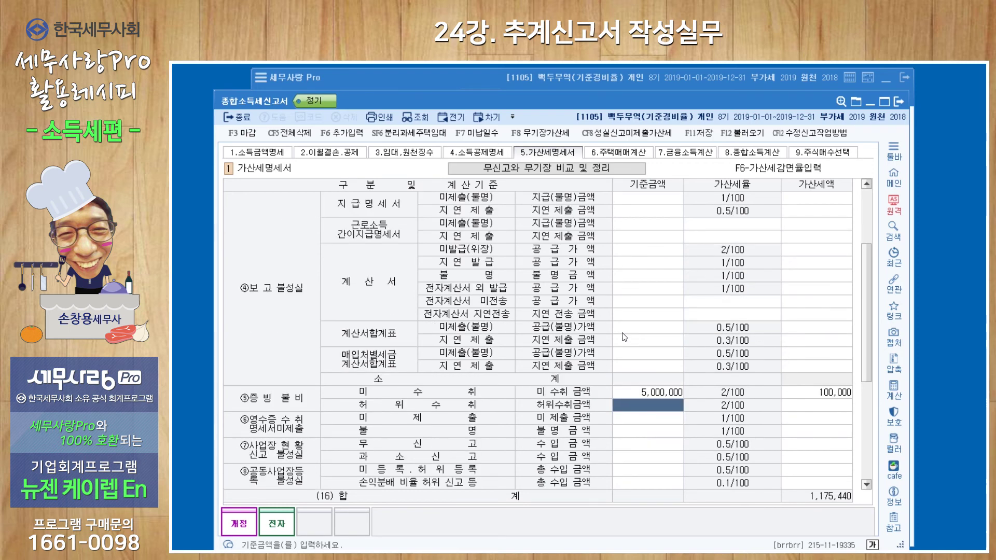
scroll(625, 338, "down", 1)
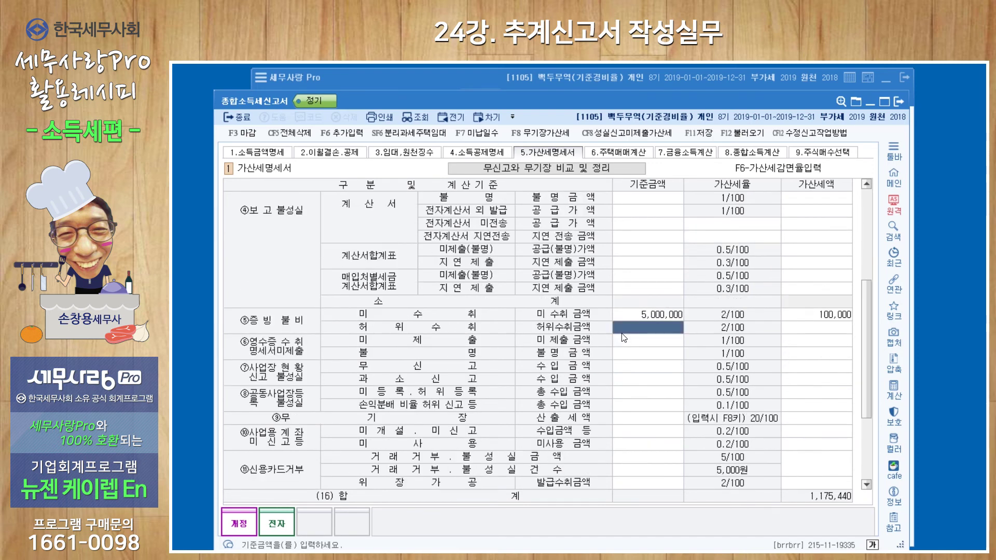
scroll(625, 337, "up", 1)
scroll(624, 337, "down", 4)
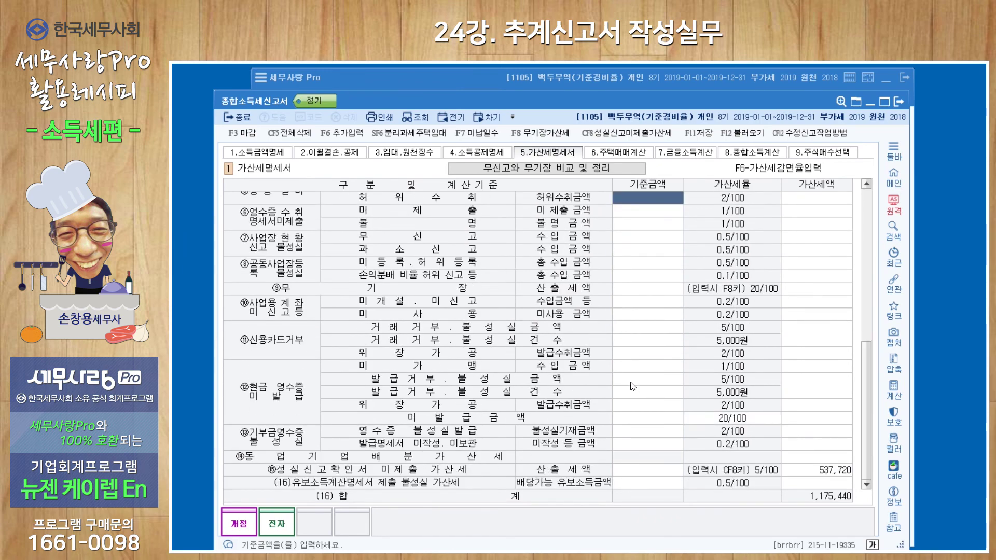
scroll(632, 386, "up", 3)
scroll(633, 386, "up", 5)
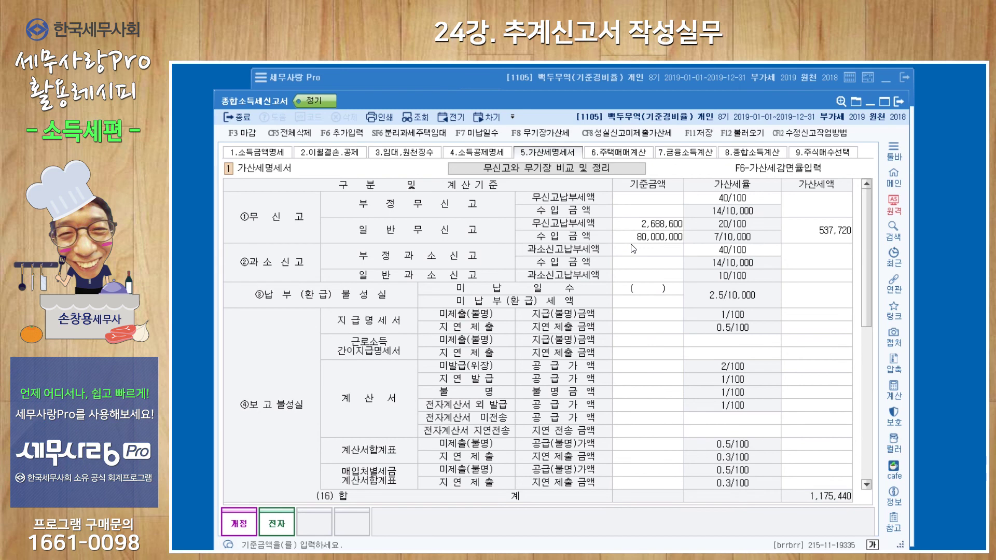
scroll(620, 317, "down", 2)
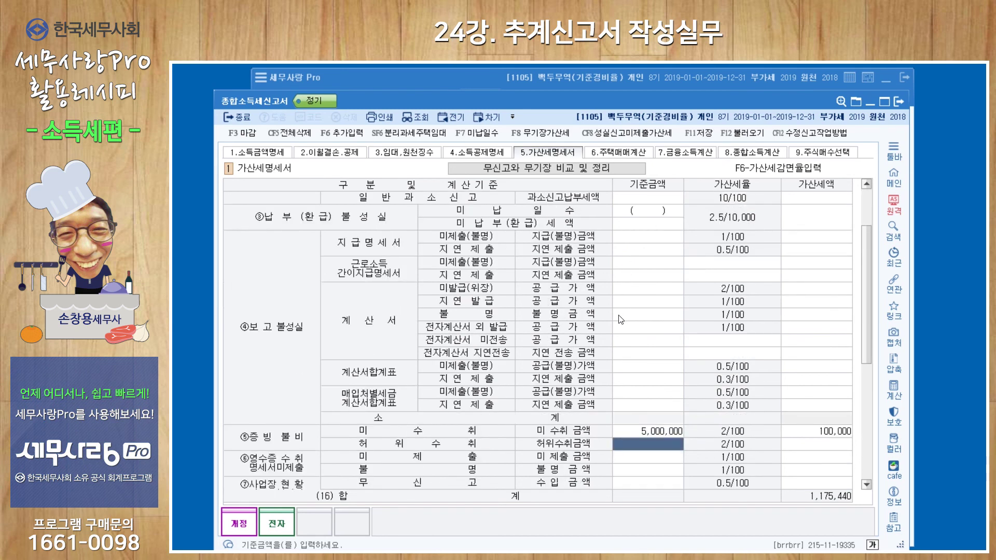
scroll(621, 319, "down", 1)
scroll(621, 319, "down", 1)
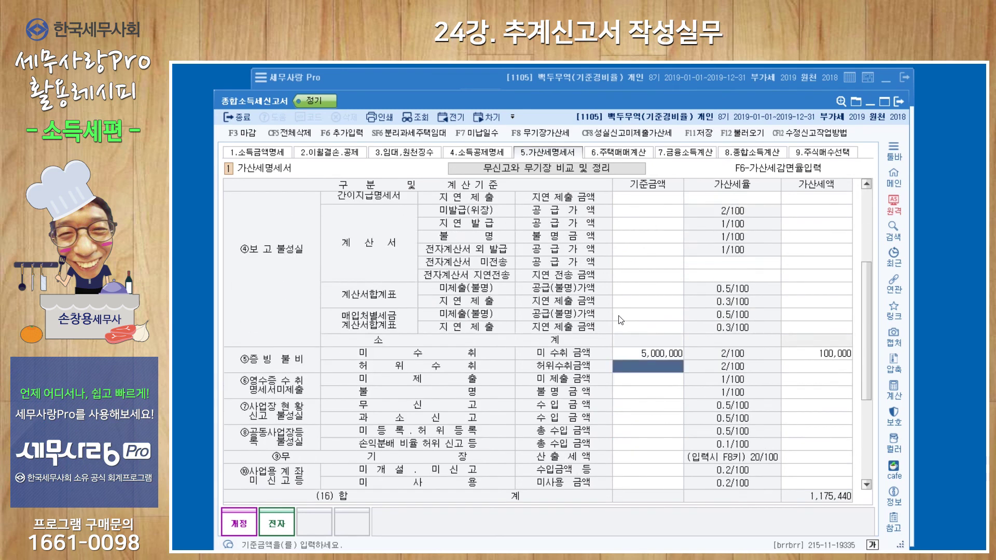
left_click(625, 460)
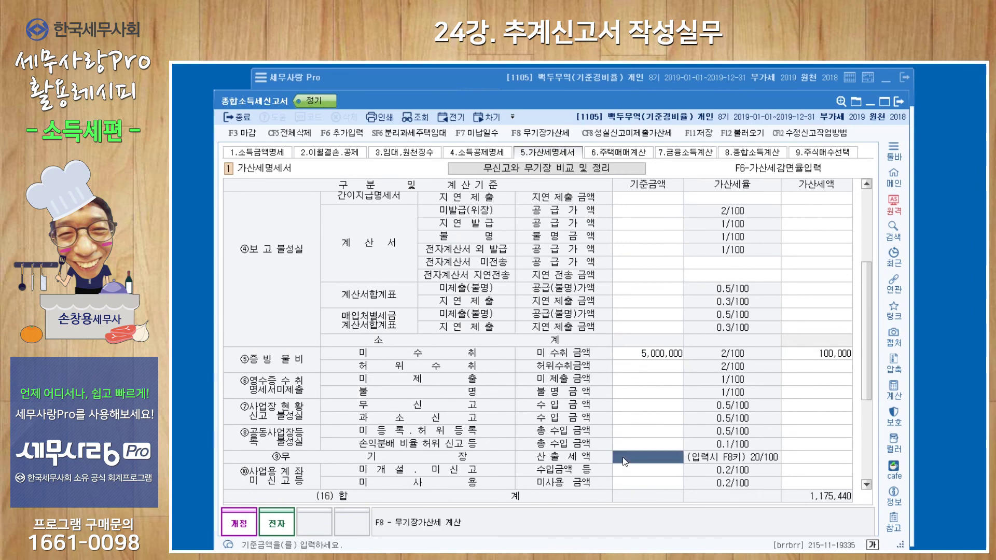
left_click(749, 154)
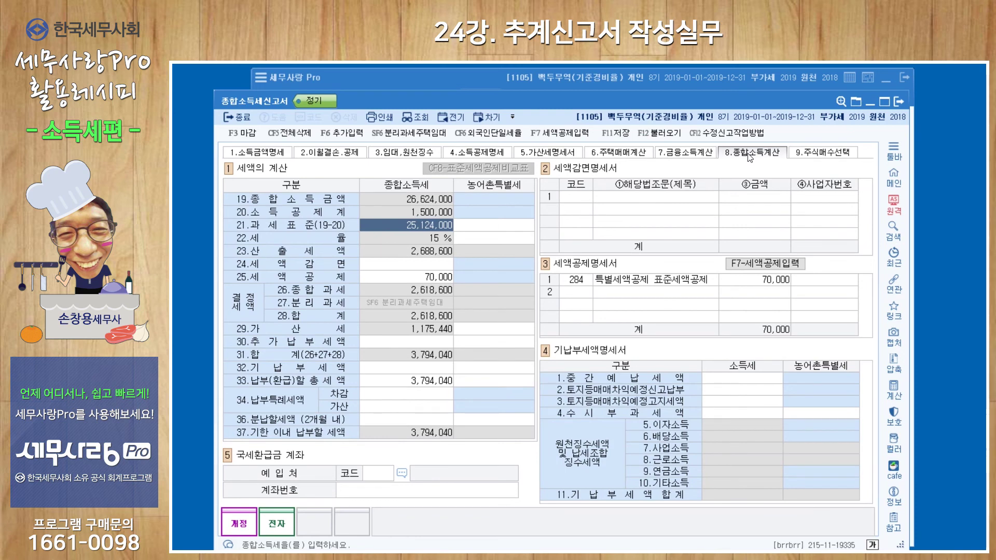
Calculate the 무기장 가산세 for the 무기장 row of the 가산세명세서 and apply the computed 기준금액.
left_click(566, 156)
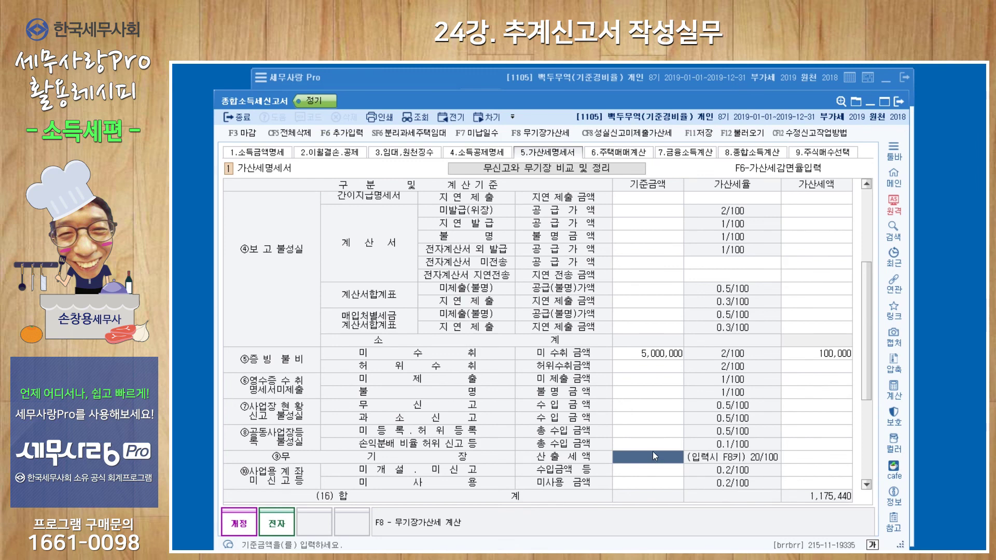
key("F8")
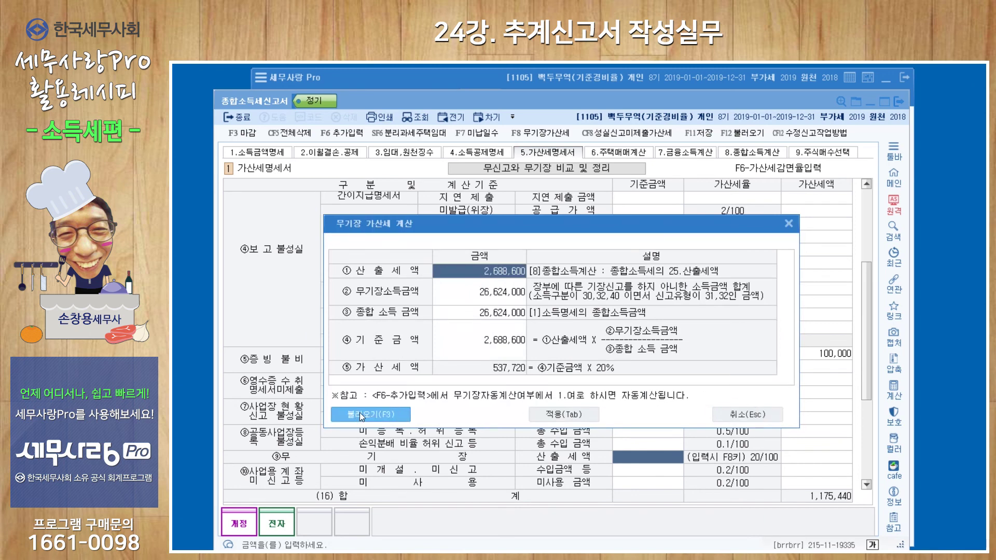
left_click(550, 415)
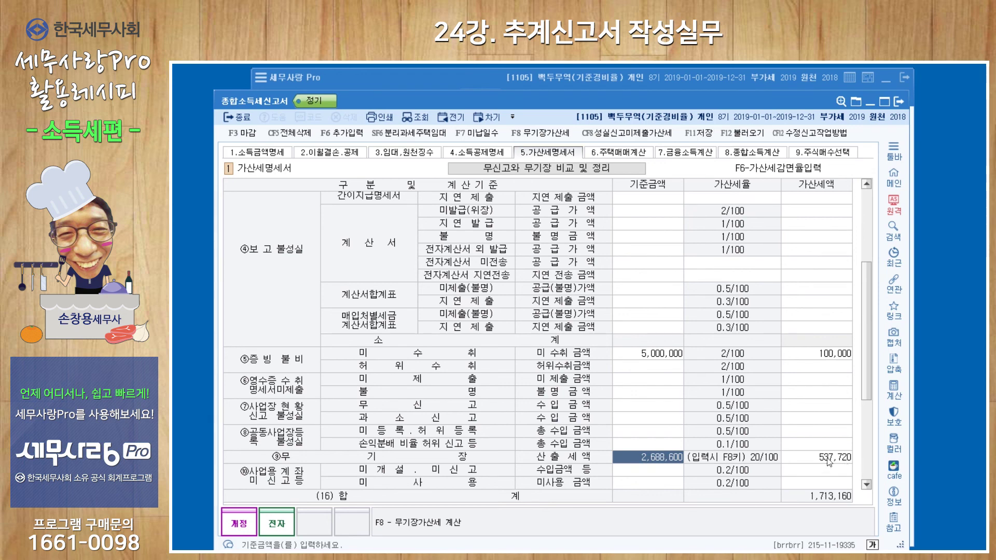
Run 무신고와 무기장 비교 및 정리 on the 가산세명세서, and run it again after confirming the 무기장 기준금액 entry.
left_click_drag(864, 378, 864, 291)
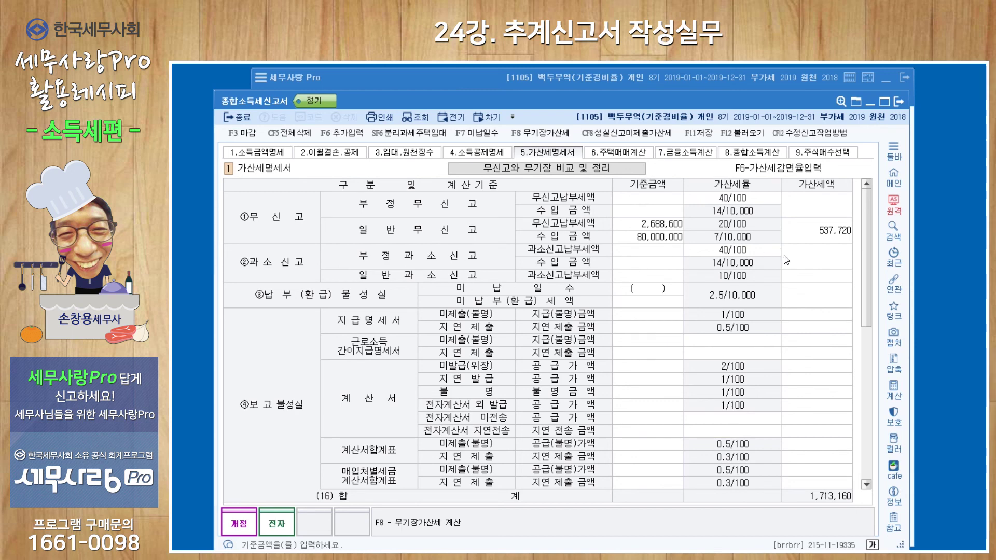
mouse_move(860, 241)
left_mouse_down()
mouse_move(866, 378)
mouse_move(869, 225)
left_mouse_up()
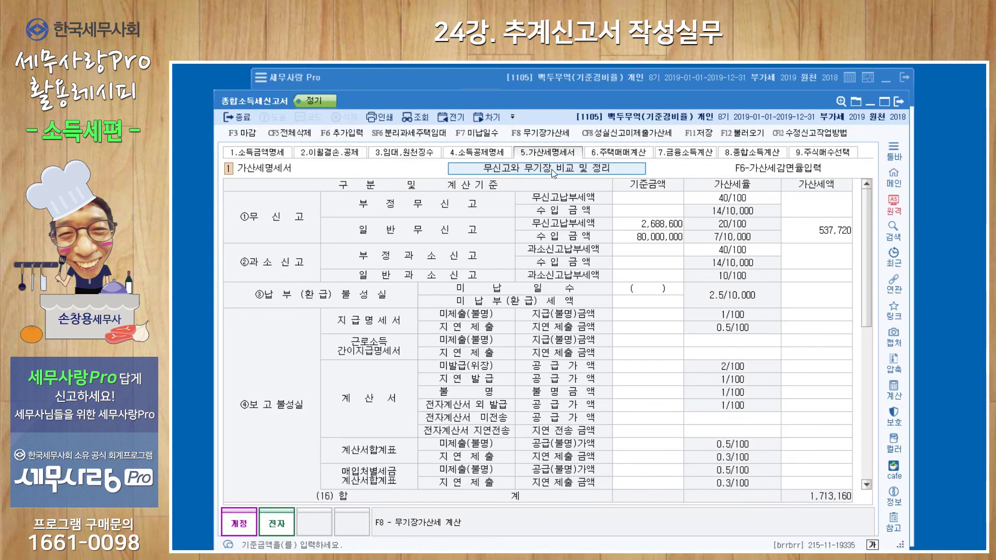
left_click(574, 170)
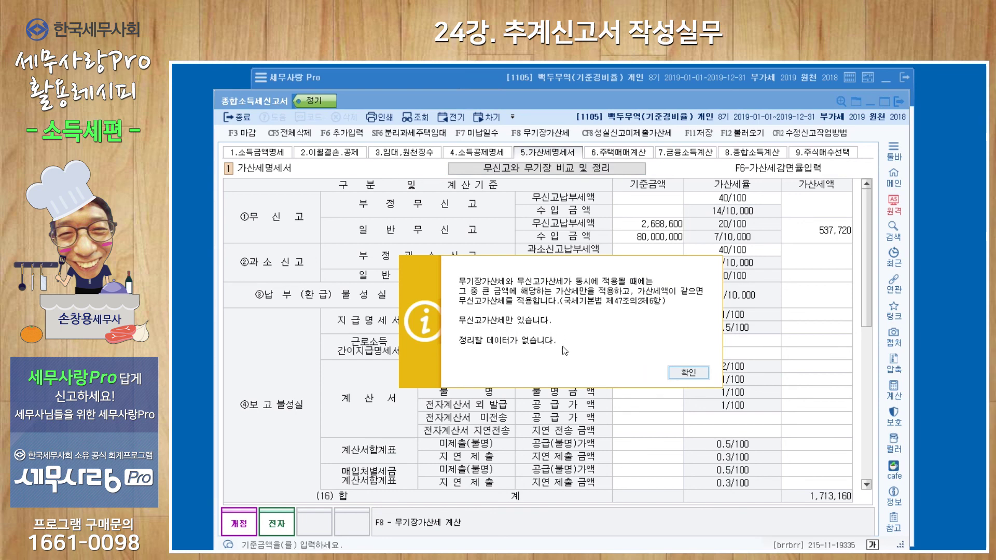
left_click(680, 373)
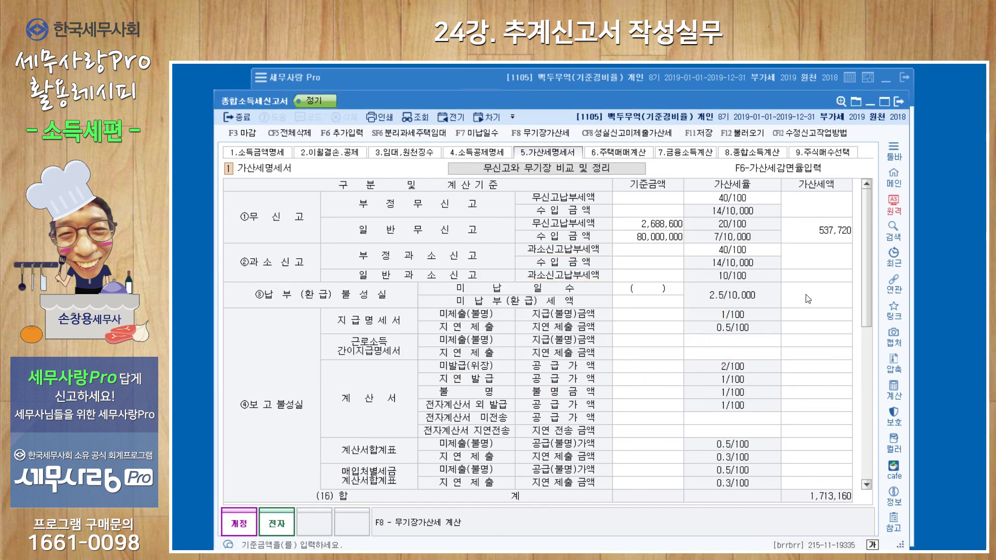
left_click_drag(870, 270, 870, 415)
key("Return")
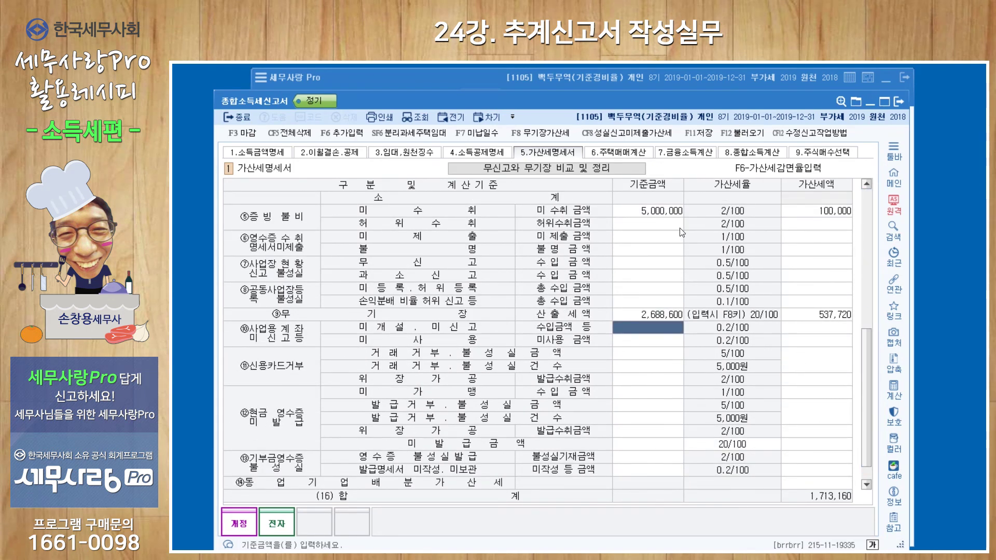
left_click(574, 169)
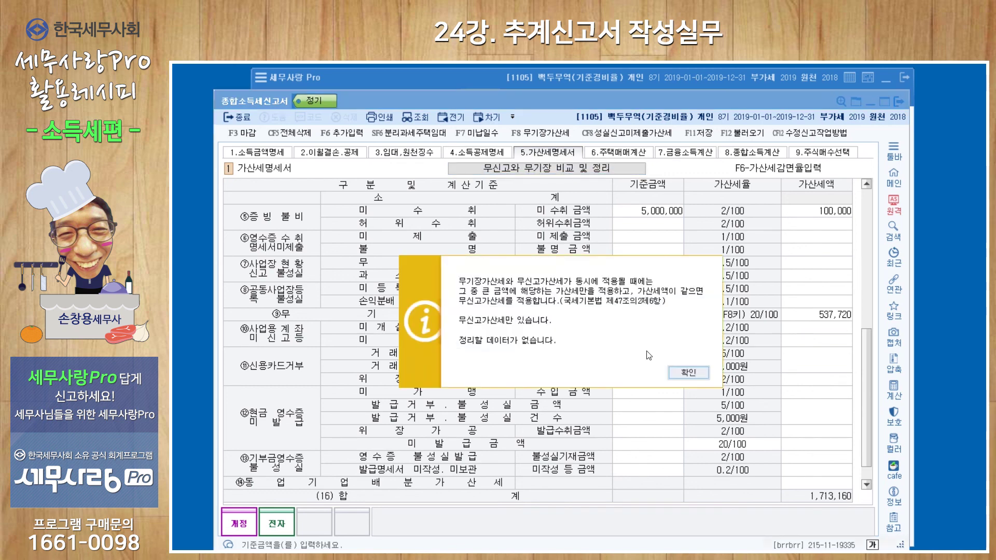
left_click(688, 372)
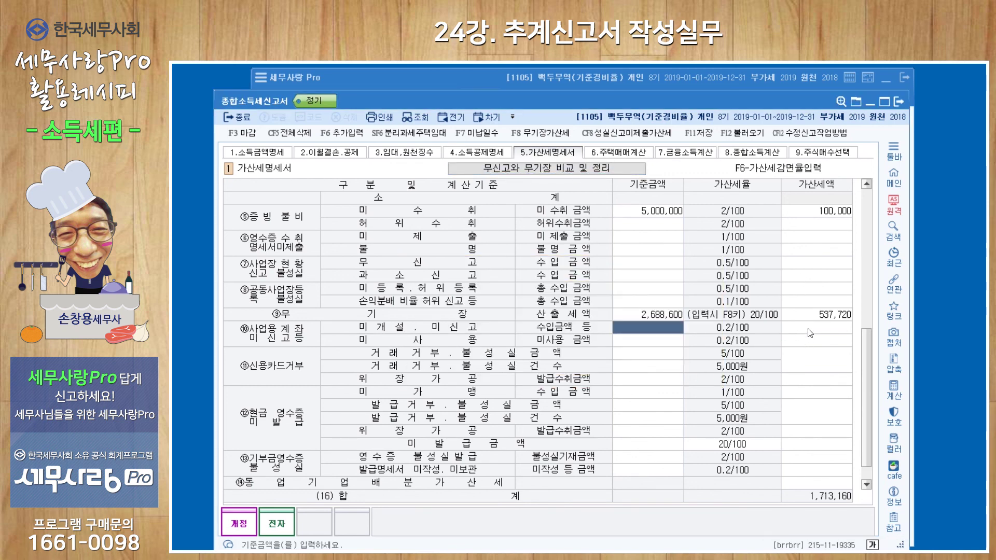
Recheck the 무기장 가산세 계산 without applying it again, and review the 가산세 and payable tax in 종합소득계산.
left_click_drag(864, 390, 867, 369)
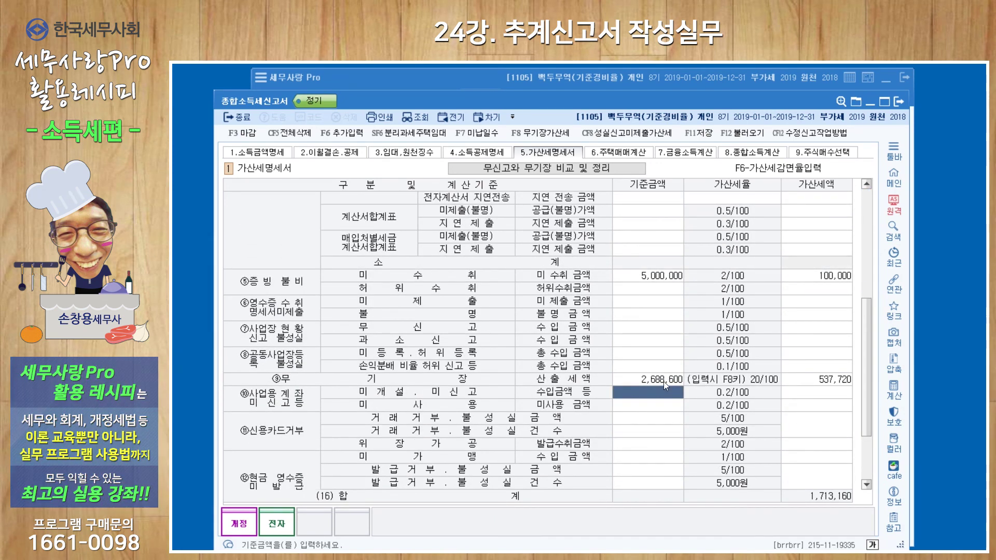
left_click(663, 381)
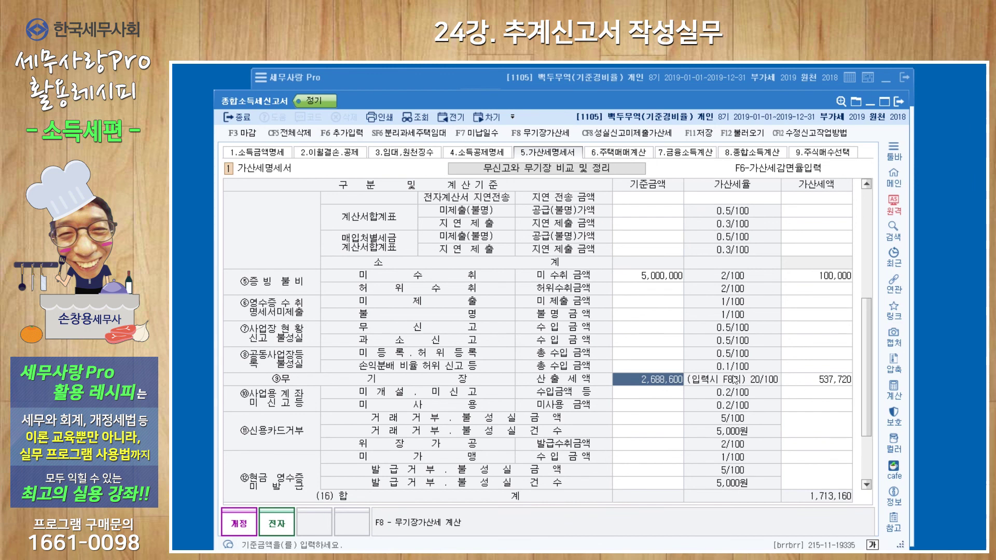
key("F8")
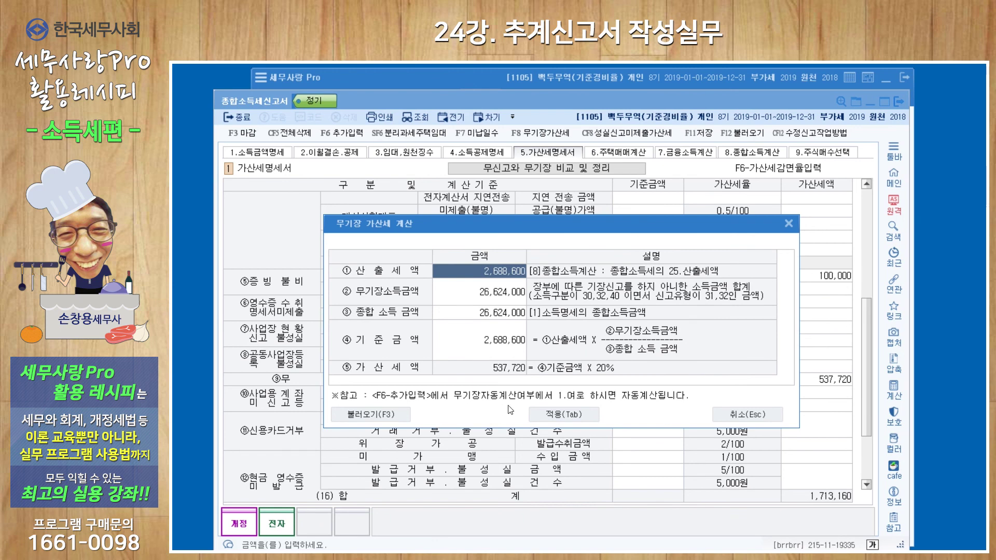
left_click(735, 417)
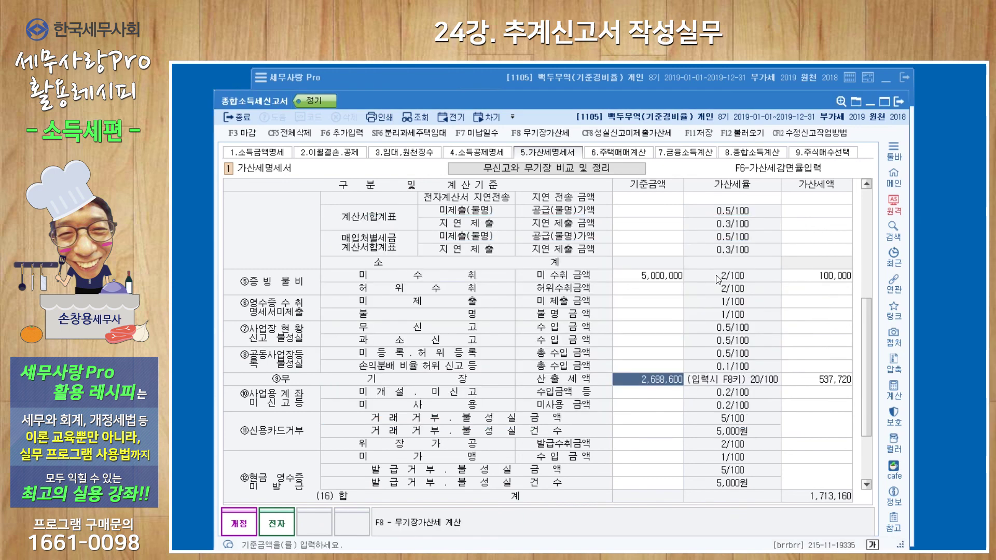
left_click(758, 151)
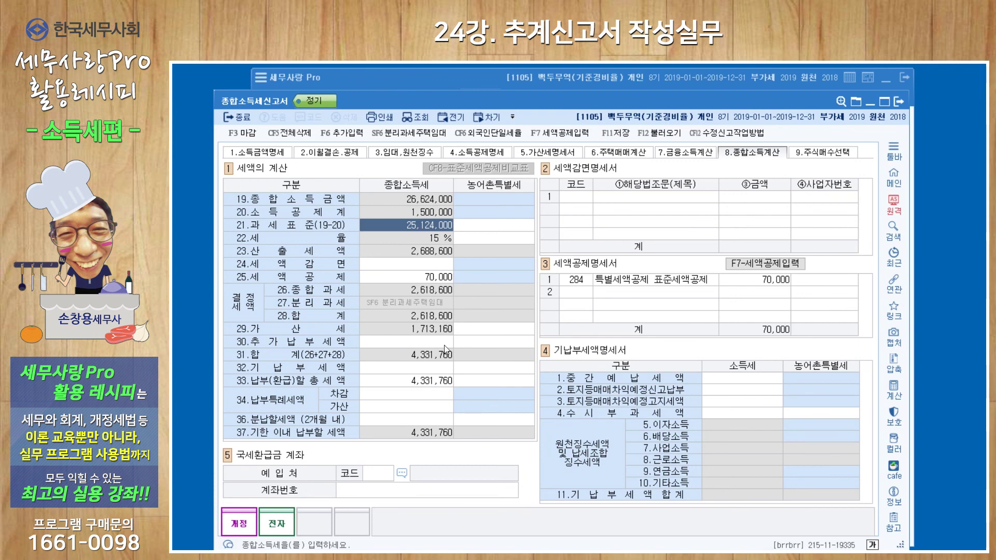